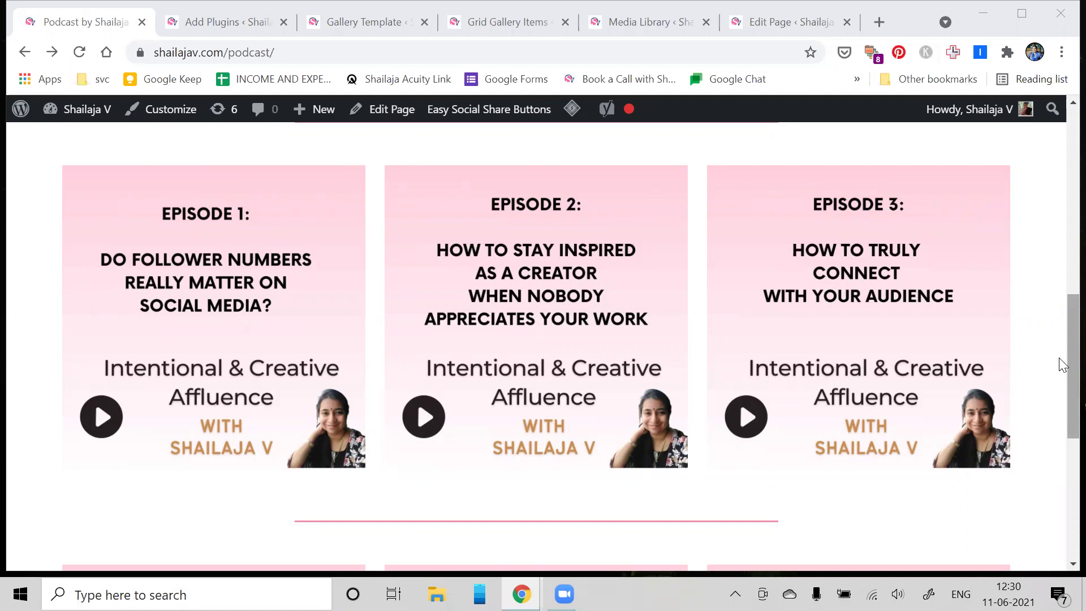
- Bring up the 'responsive grid' plugin results showing Responsive Grid Gallery with Custom Links as active
{"action": "scroll", "coordinate": [1062, 364], "scroll_direction": "up", "scroll_amount": 7}
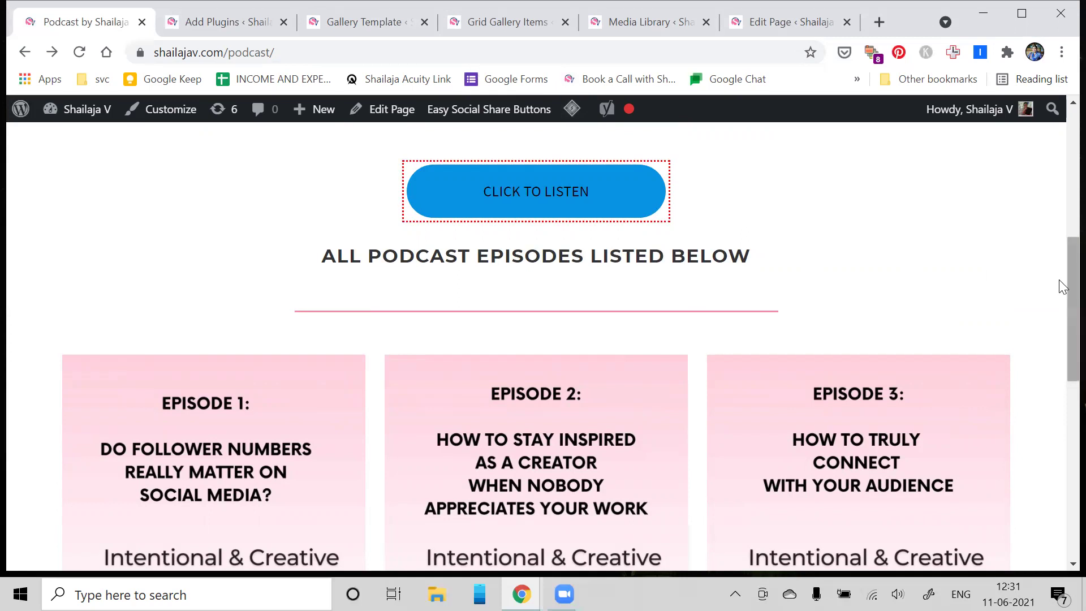
{"action": "left_click_drag", "start_coordinate": [1062, 287], "coordinate": [1061, 337]}
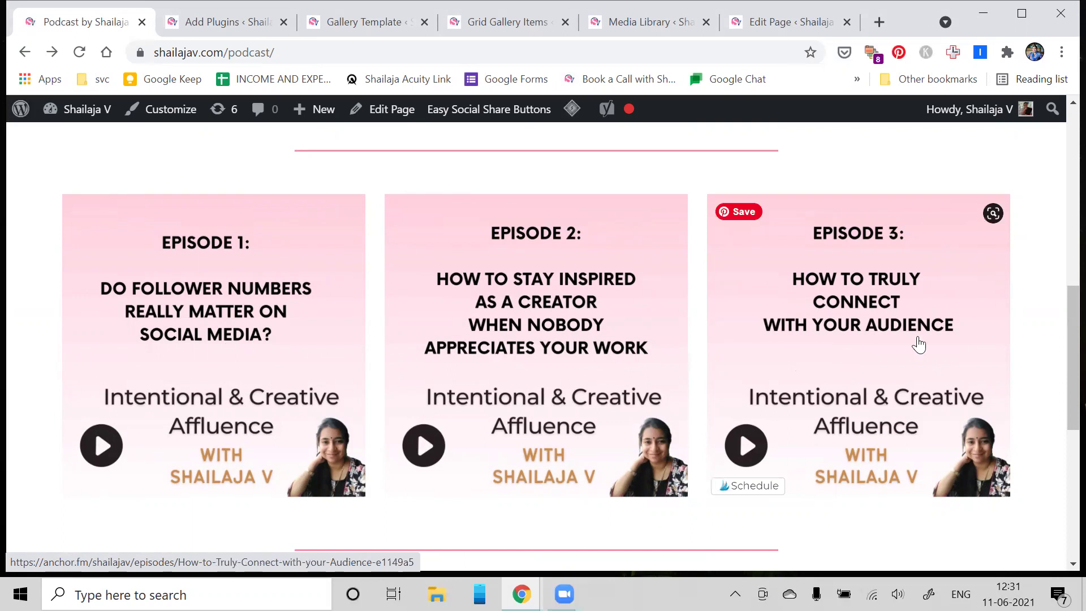
{"action": "left_click_drag", "start_coordinate": [1059, 328], "coordinate": [1059, 323]}
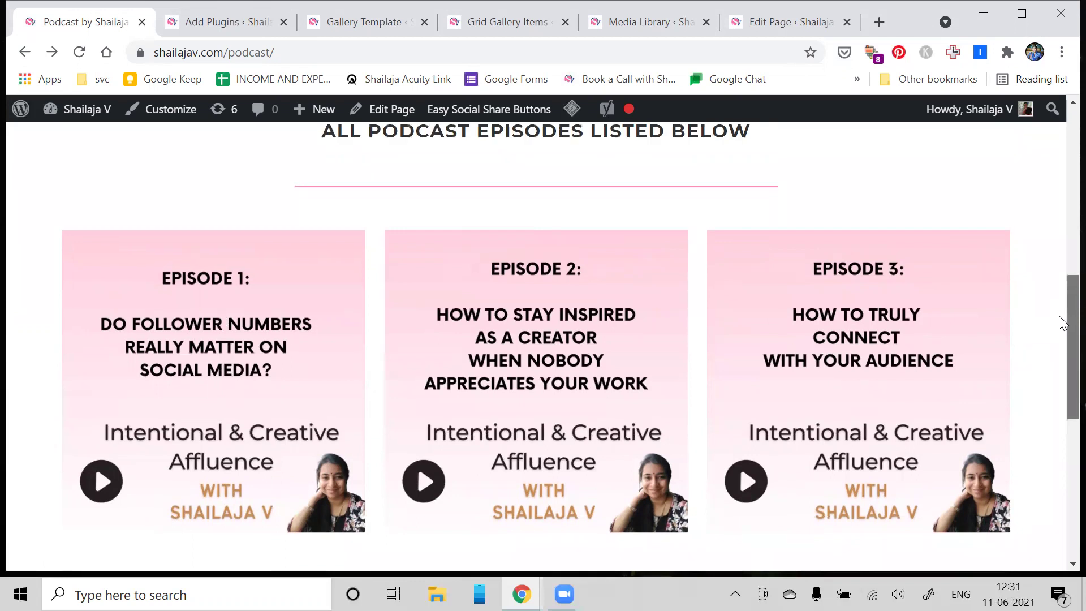
{"action": "left_click", "coordinate": [202, 23]}
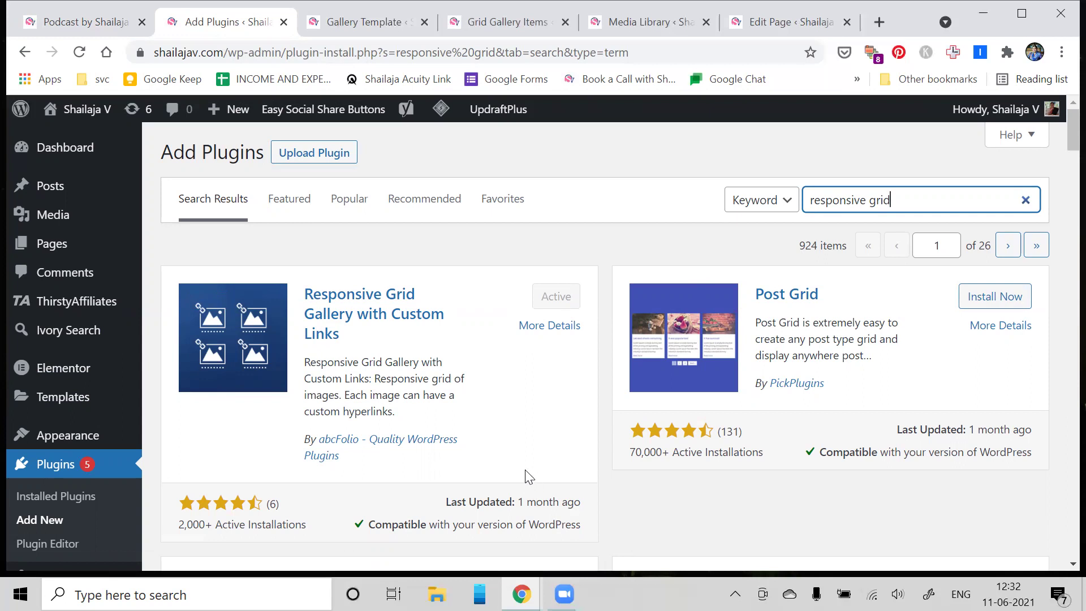
- Review the Gallery Template list with the 'episode 4 to 6' and '3 row grid' templates
{"action": "left_click", "coordinate": [353, 21]}
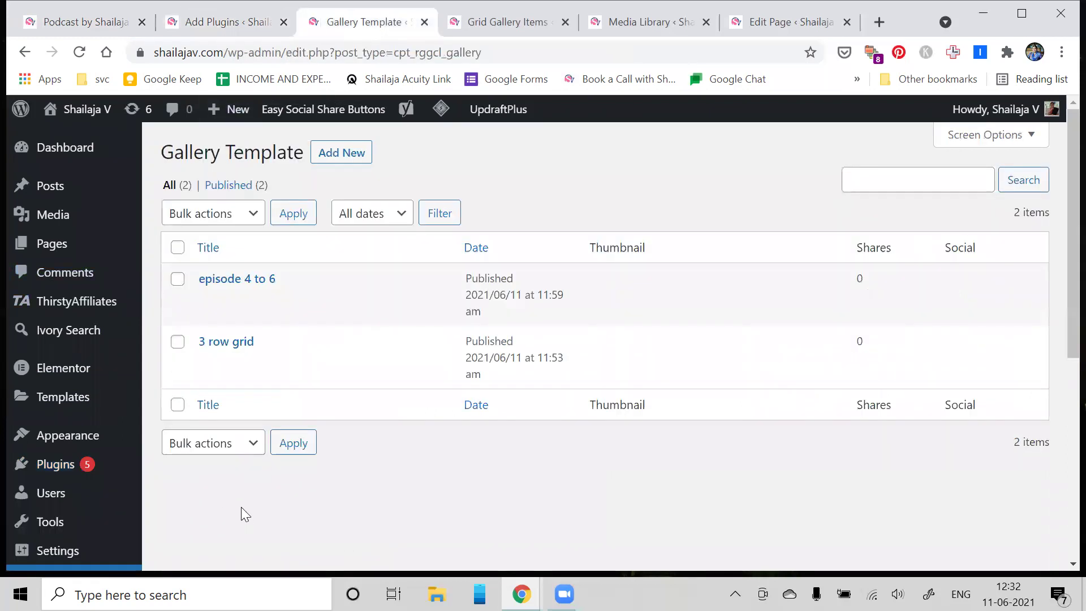
{"action": "scroll", "coordinate": [241, 506], "scroll_direction": "down", "scroll_amount": 3}
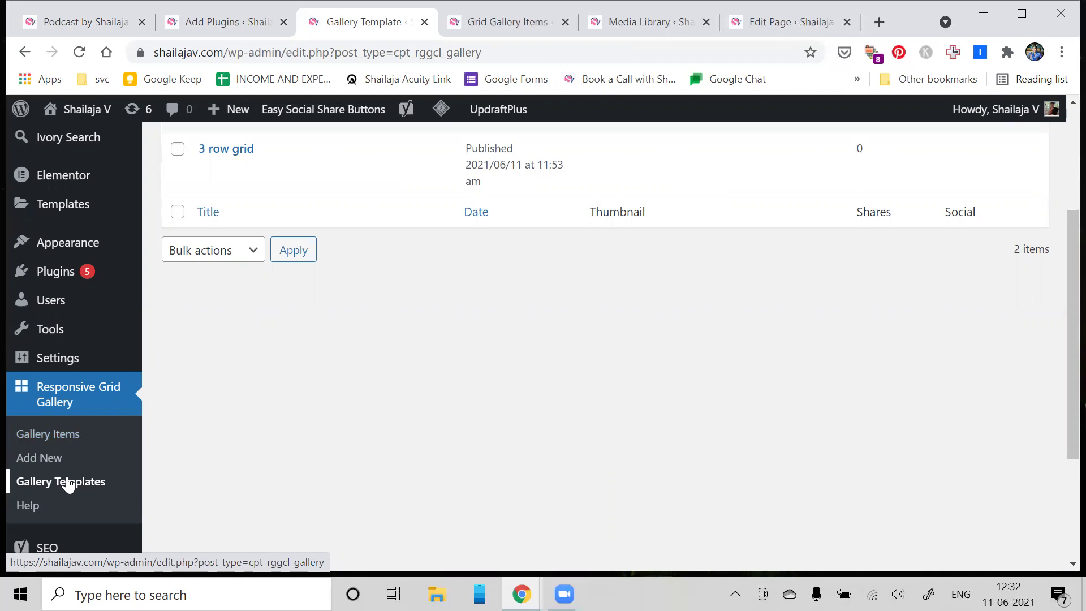
{"action": "scroll", "coordinate": [67, 484], "scroll_direction": "up", "scroll_amount": 3}
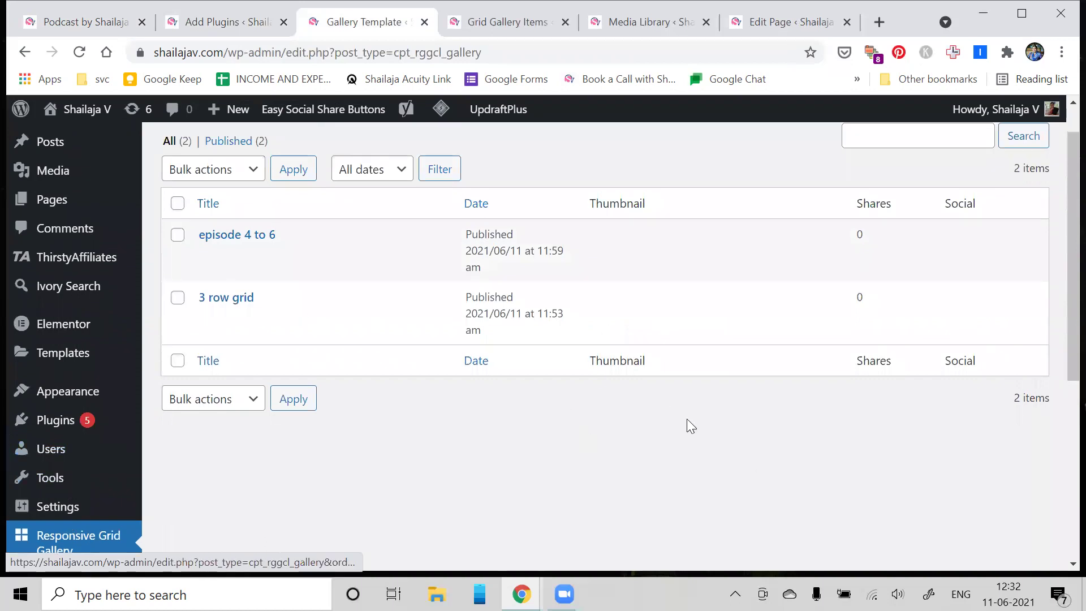
{"action": "scroll", "coordinate": [1012, 308], "scroll_direction": "up", "scroll_amount": 1}
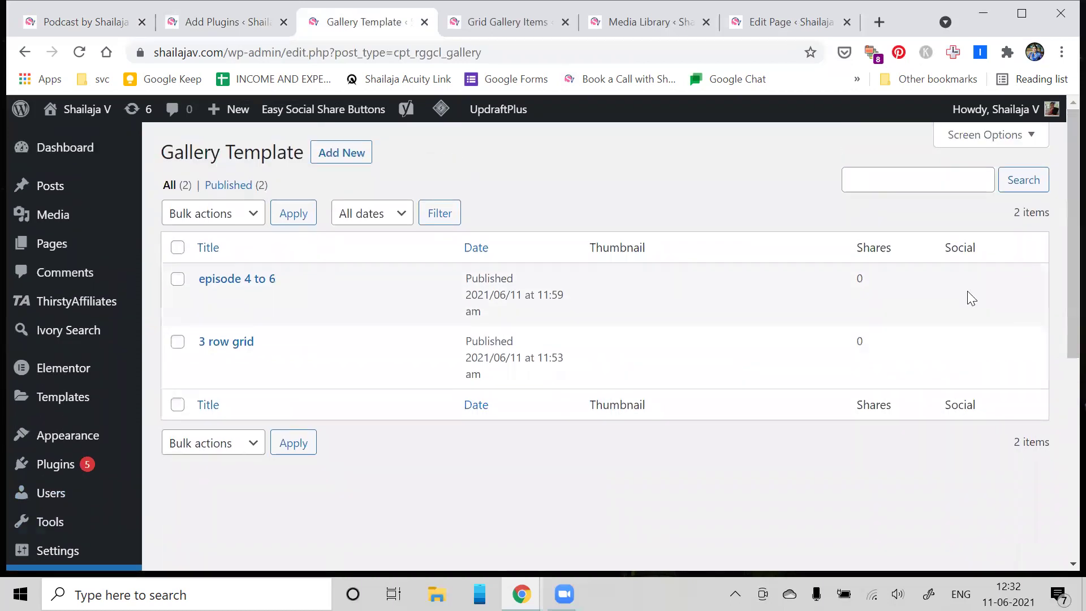
- Add a new gallery template with 3 columns, 1% left-right margins and a 1% bottom margin
{"action": "left_click", "coordinate": [337, 158]}
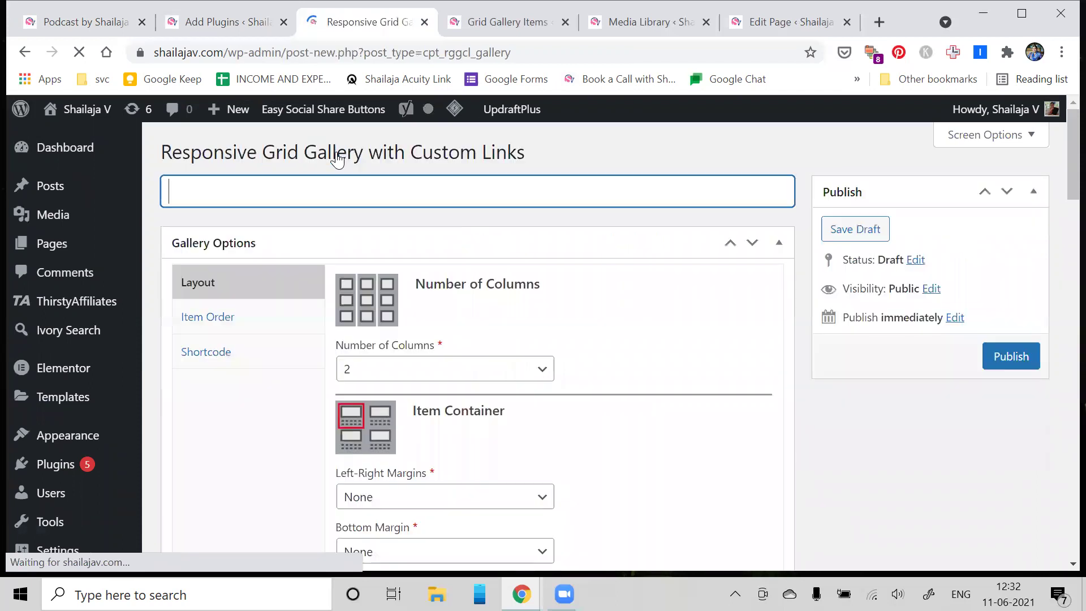
{"action": "left_click", "coordinate": [544, 373]}
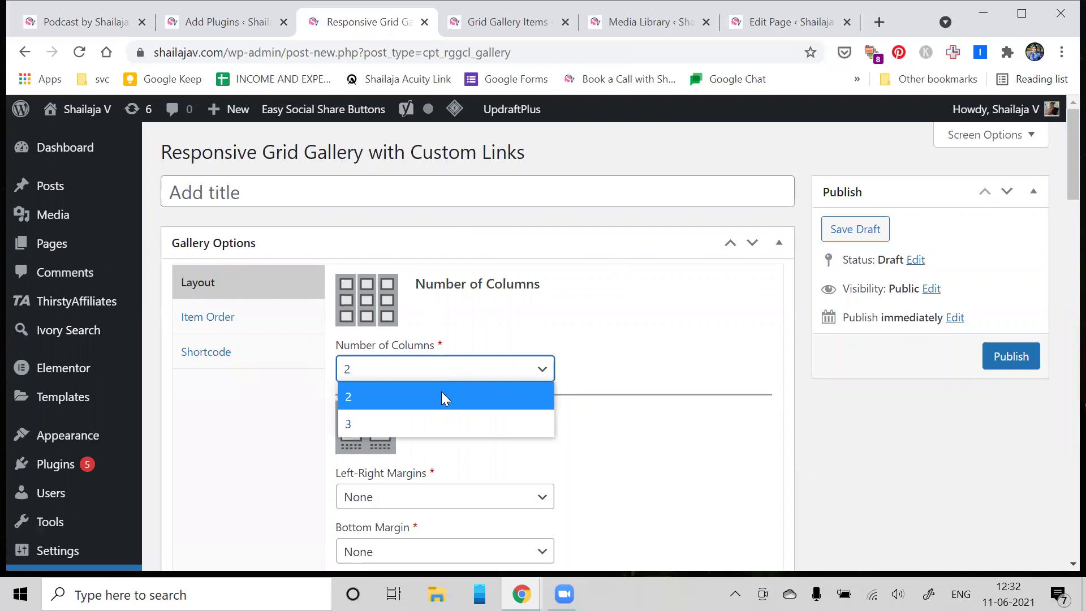
{"action": "left_click", "coordinate": [430, 422]}
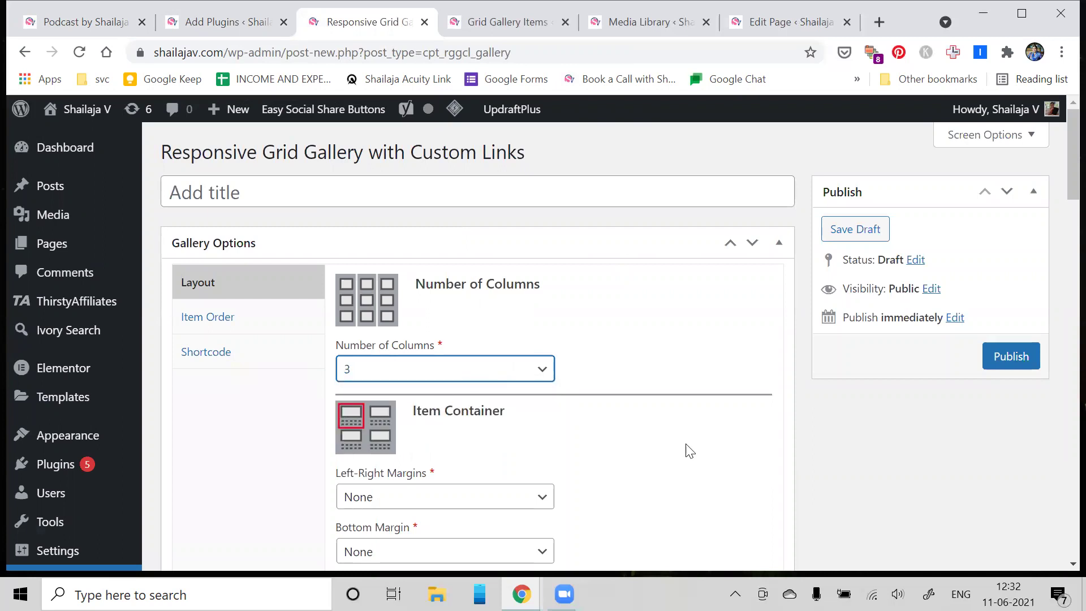
{"action": "scroll", "coordinate": [686, 449], "scroll_direction": "down", "scroll_amount": 5}
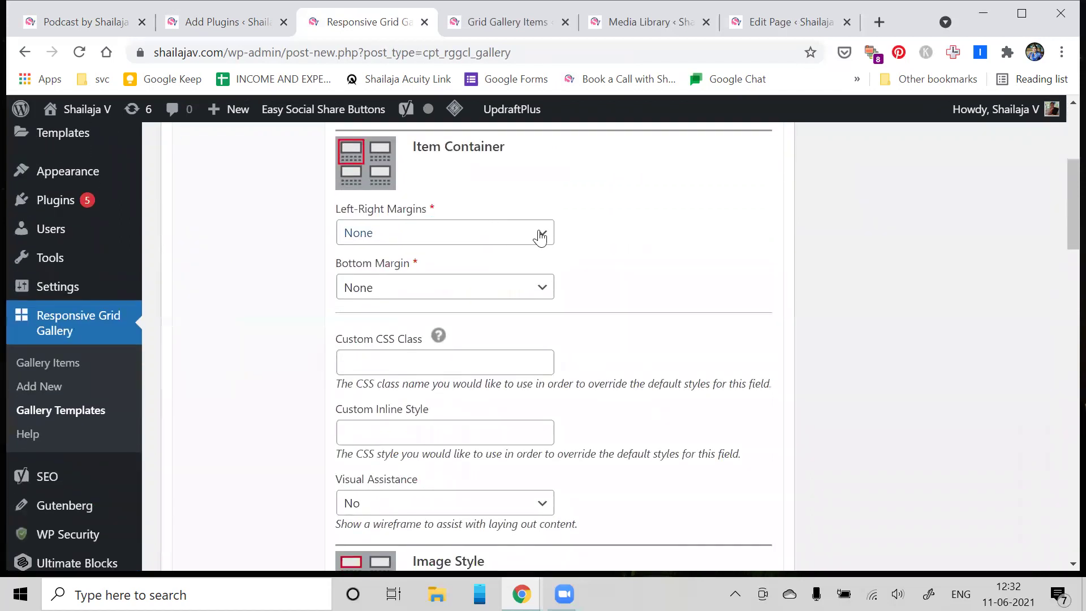
{"action": "left_click", "coordinate": [540, 237]}
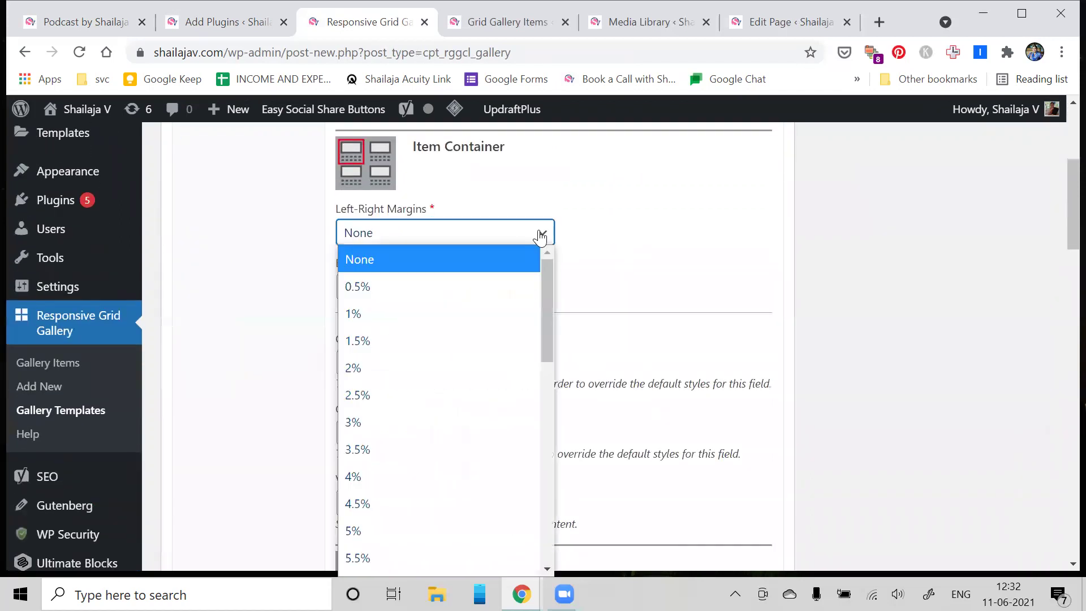
{"action": "left_click", "coordinate": [388, 318]}
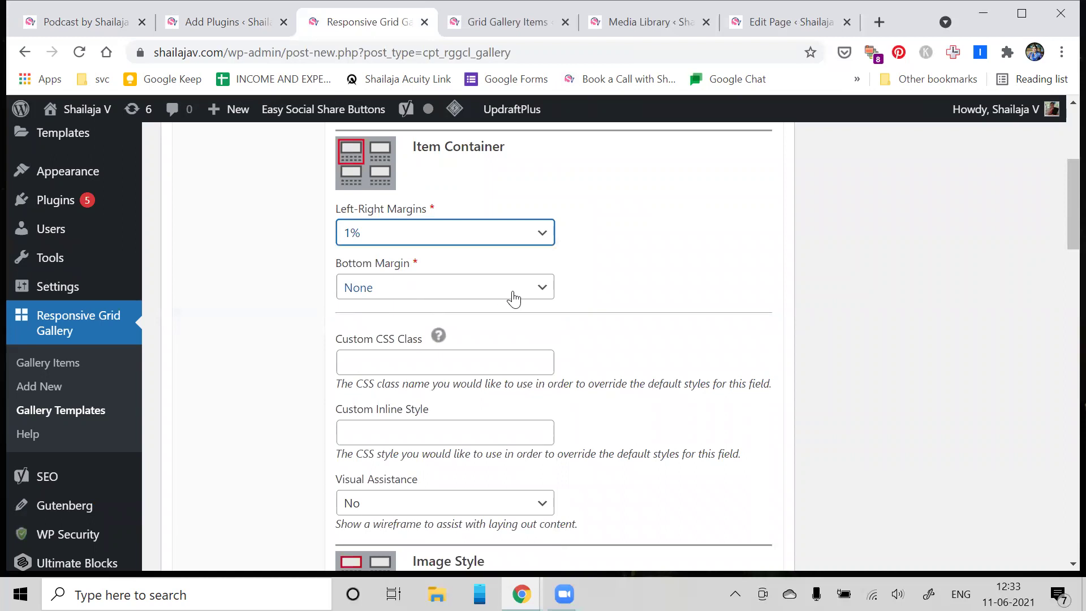
{"action": "left_click", "coordinate": [540, 288]}
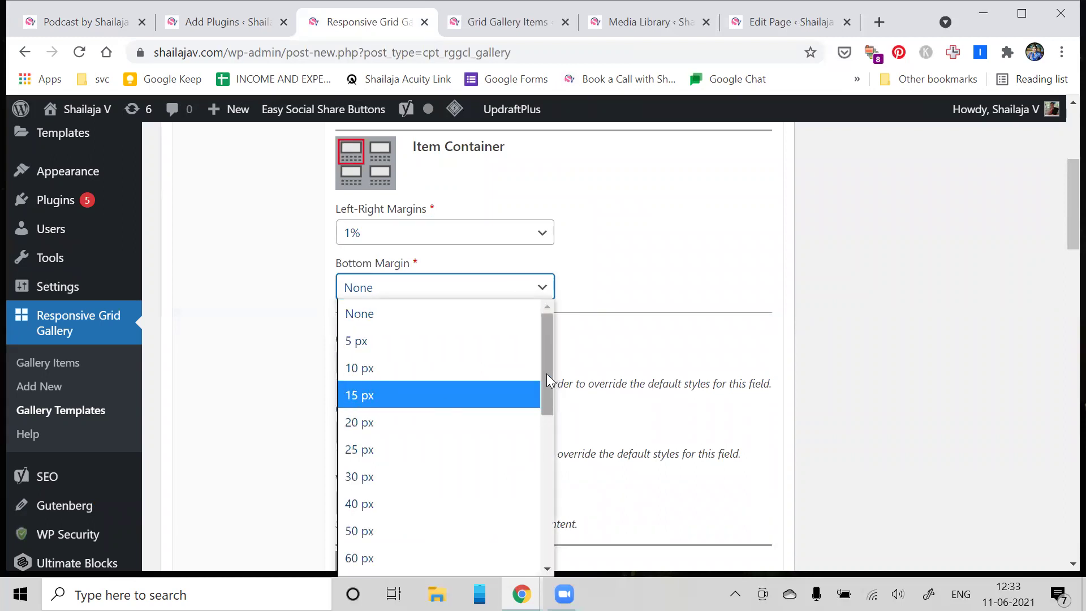
{"action": "left_click_drag", "start_coordinate": [546, 373], "coordinate": [536, 458]}
{"action": "left_click", "coordinate": [358, 466]}
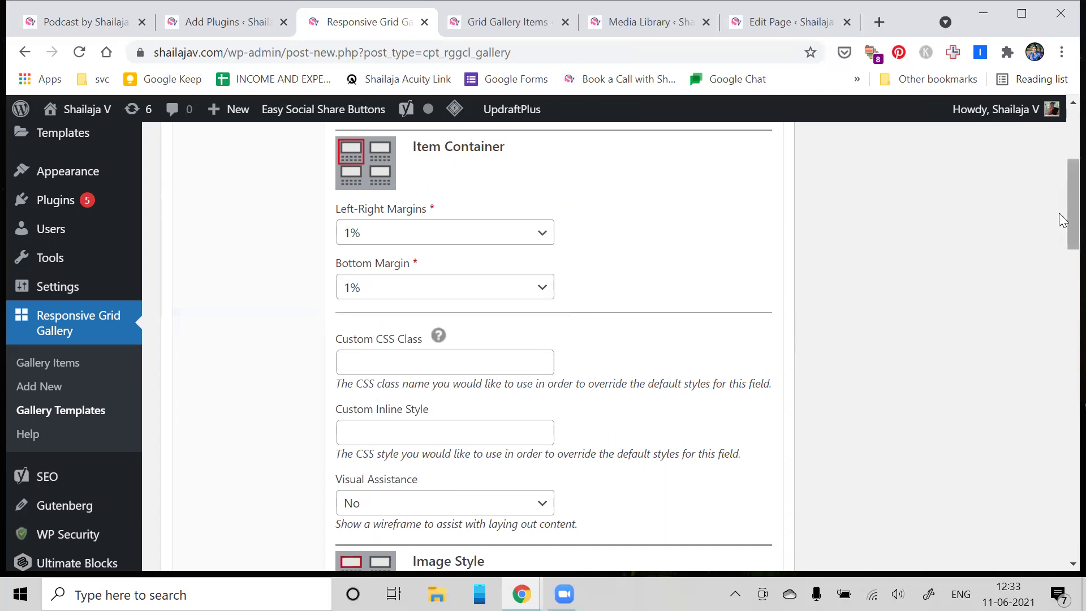
{"action": "left_click_drag", "start_coordinate": [1059, 214], "coordinate": [1058, 160]}
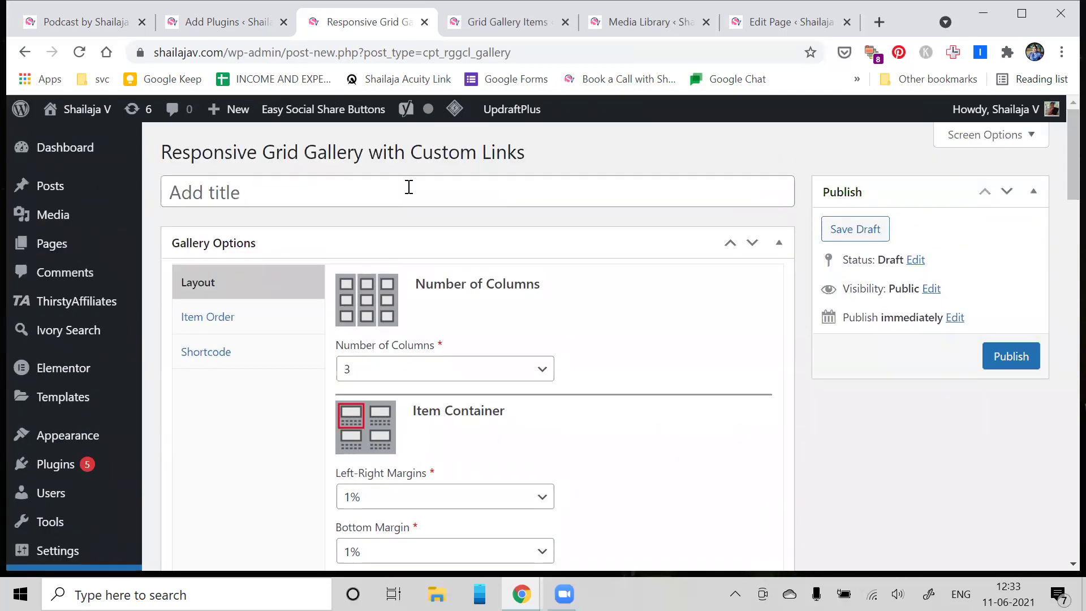
{"action": "left_click", "coordinate": [376, 196]}
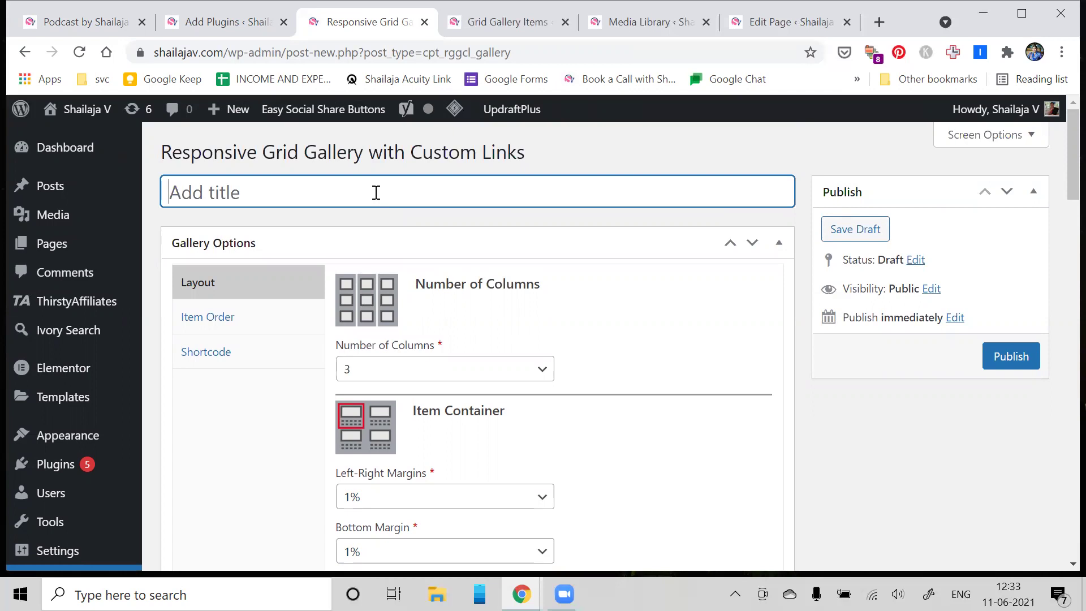
{"action": "scroll", "coordinate": [376, 192], "scroll_direction": "down", "scroll_amount": 4}
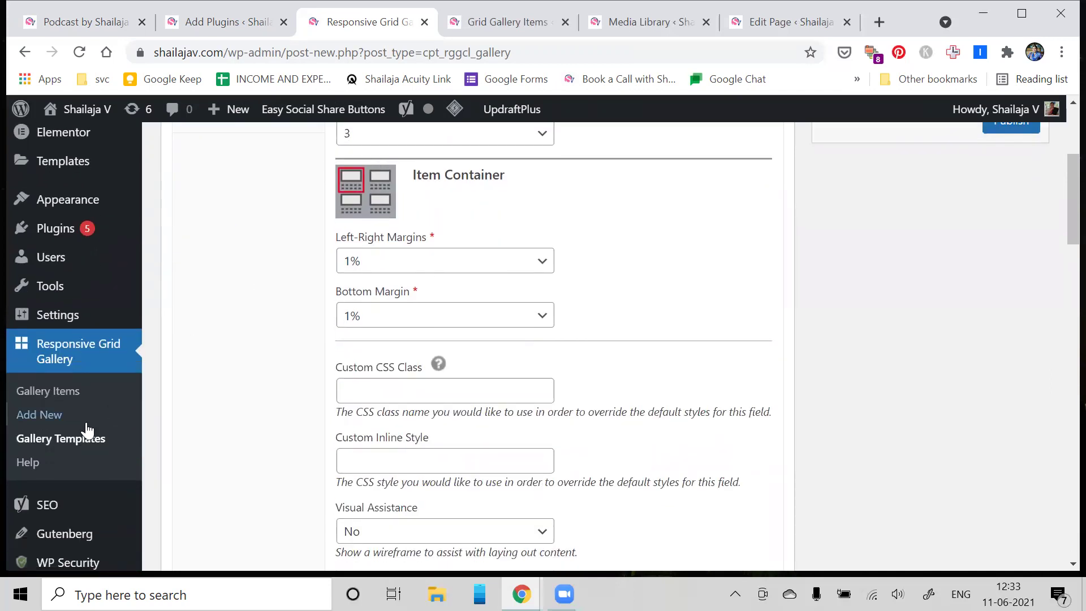
- Go back to Gallery Templates, then view the six episode items under Grid Gallery Items
{"action": "left_click", "coordinate": [82, 444]}
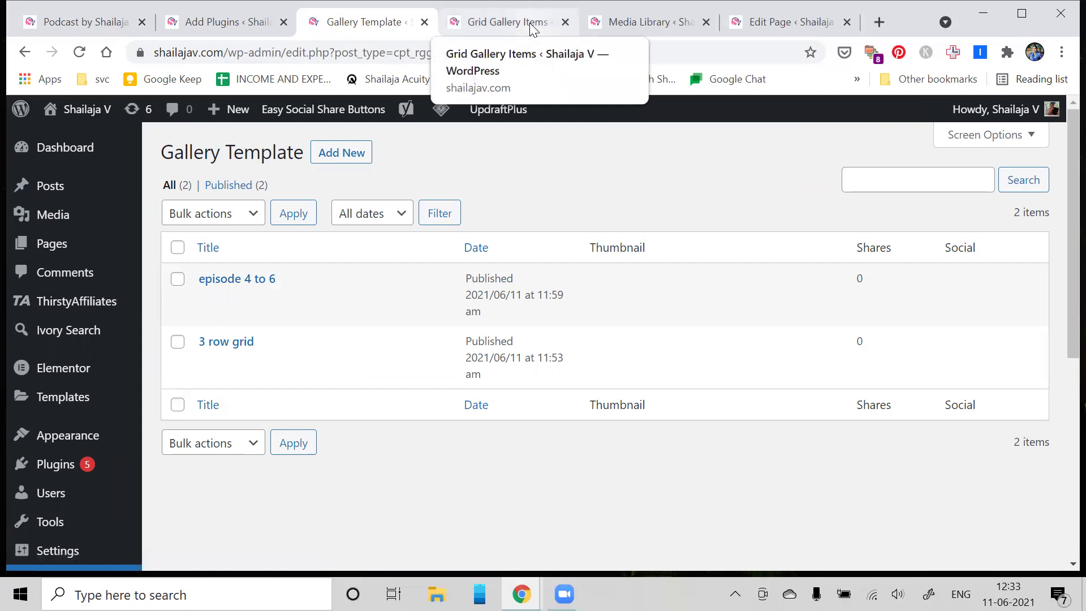
{"action": "left_click", "coordinate": [529, 23]}
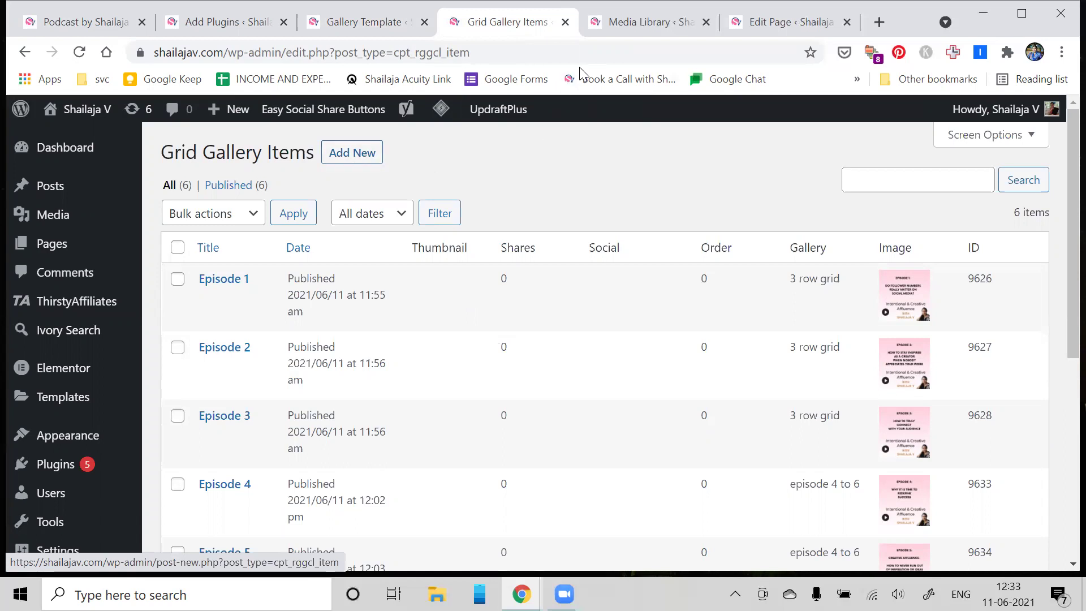
{"action": "left_click", "coordinate": [627, 27]}
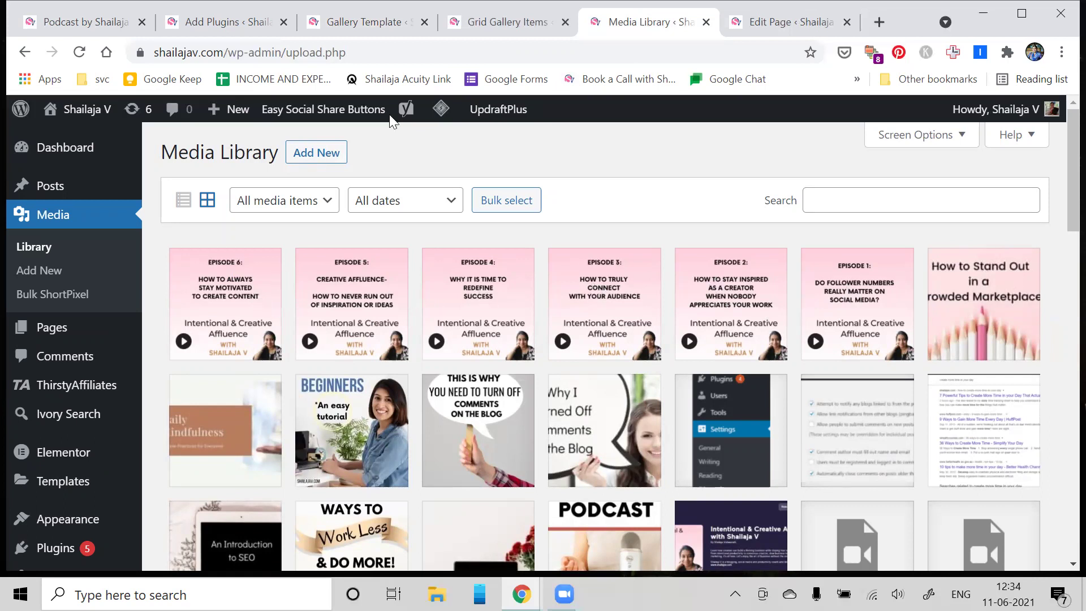
{"action": "left_click", "coordinate": [476, 32]}
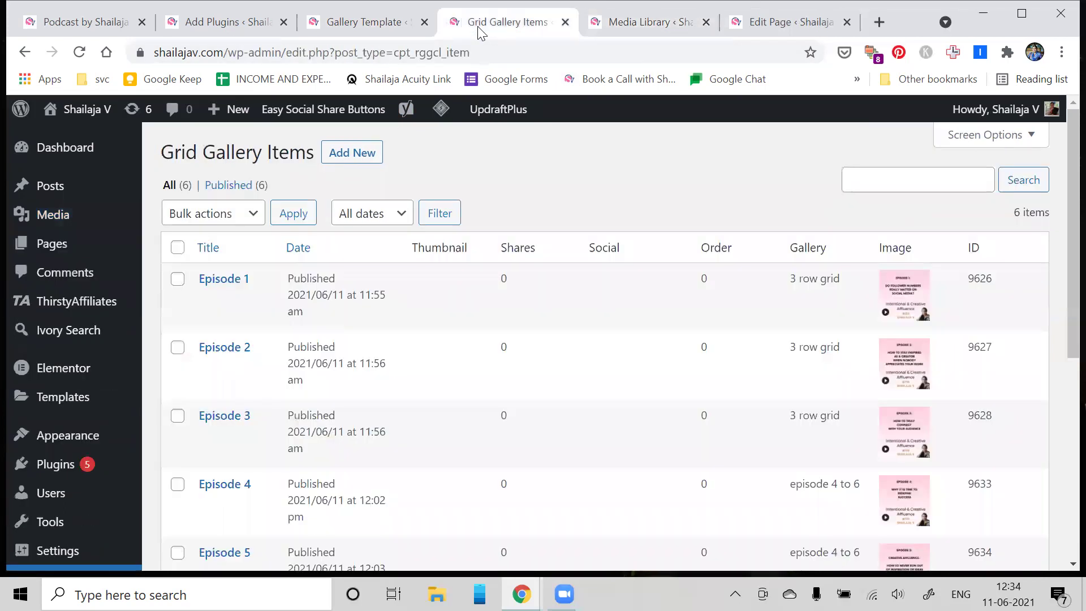
- Start a new gallery item and paste the Episode 1 image's 1-scaled.jpg address as its Image URL
{"action": "left_click", "coordinate": [359, 159]}
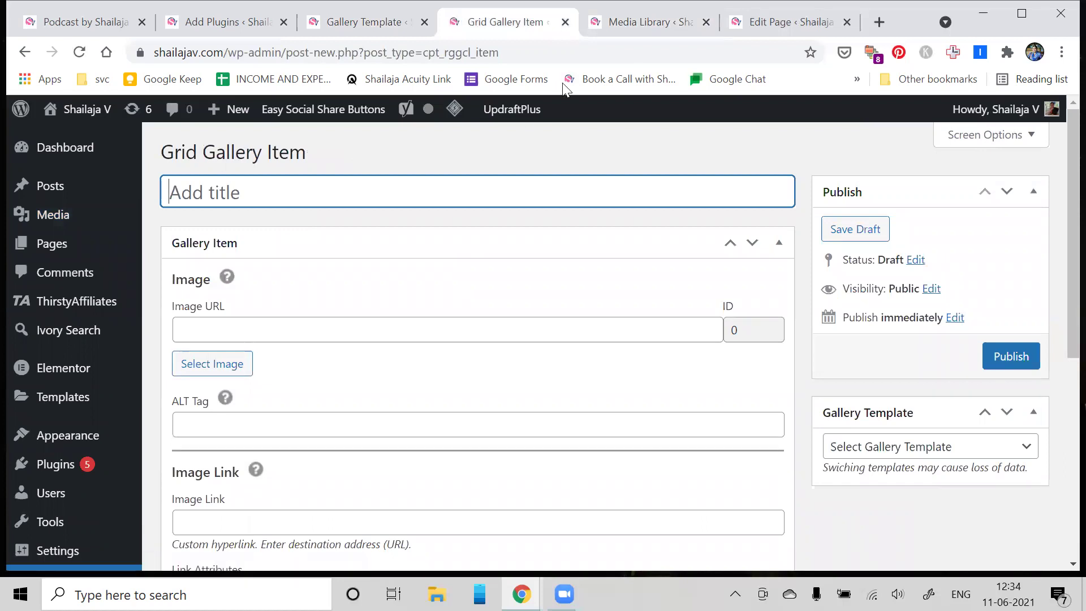
{"action": "left_click", "coordinate": [618, 28]}
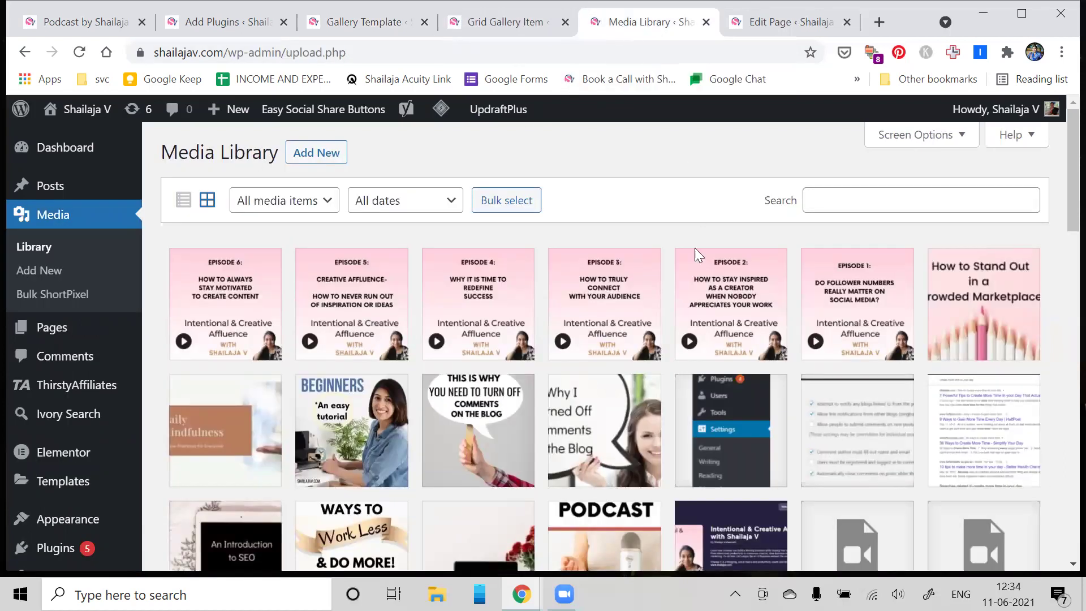
{"action": "left_click", "coordinate": [862, 301]}
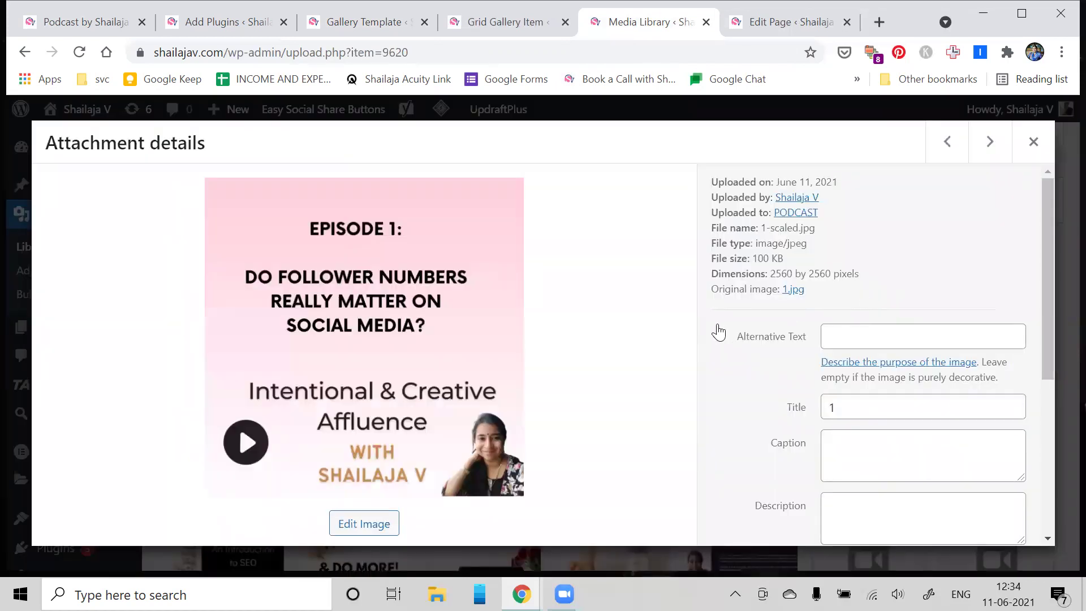
{"action": "scroll", "coordinate": [718, 331], "scroll_direction": "down", "scroll_amount": 2}
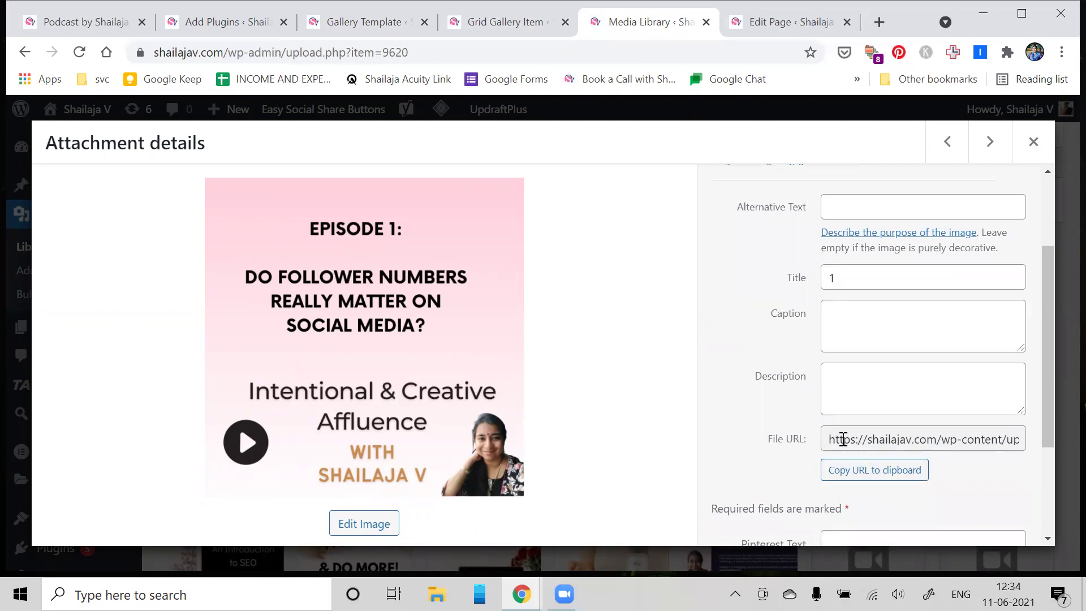
{"action": "left_click", "coordinate": [853, 477]}
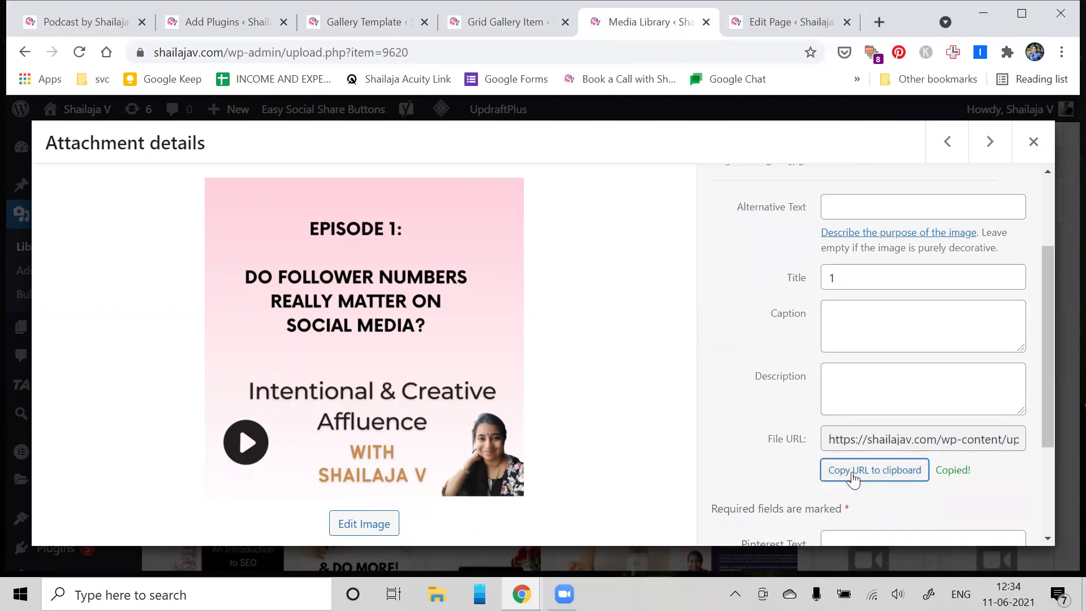
{"action": "left_click", "coordinate": [493, 21]}
{"action": "left_click", "coordinate": [297, 333]}
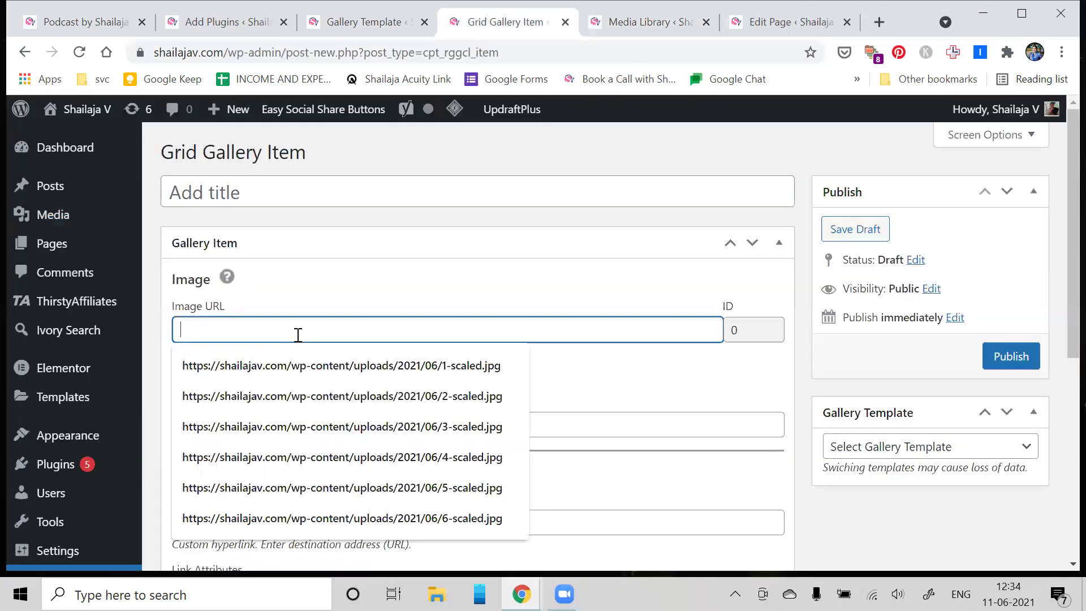
{"action": "type", "text": "https://shailajav.com/wp-content/uploads/2021/06/1-scaled.jpg"}
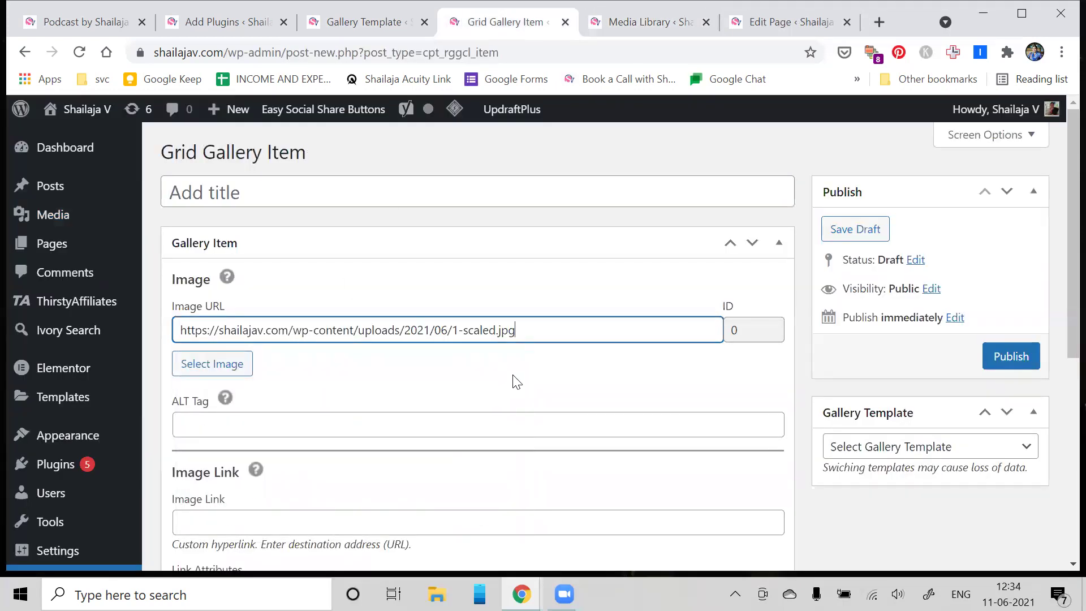
- Title the new gallery item 'Episode 1'
{"action": "scroll", "coordinate": [515, 382], "scroll_direction": "down", "scroll_amount": 3}
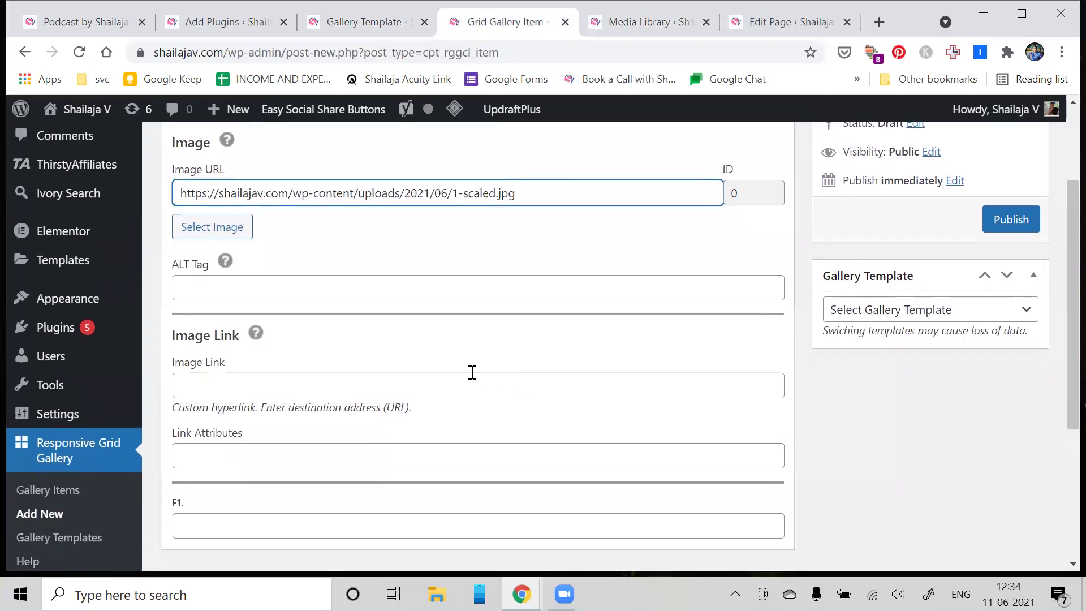
{"action": "scroll", "coordinate": [608, 266], "scroll_direction": "up", "scroll_amount": 3}
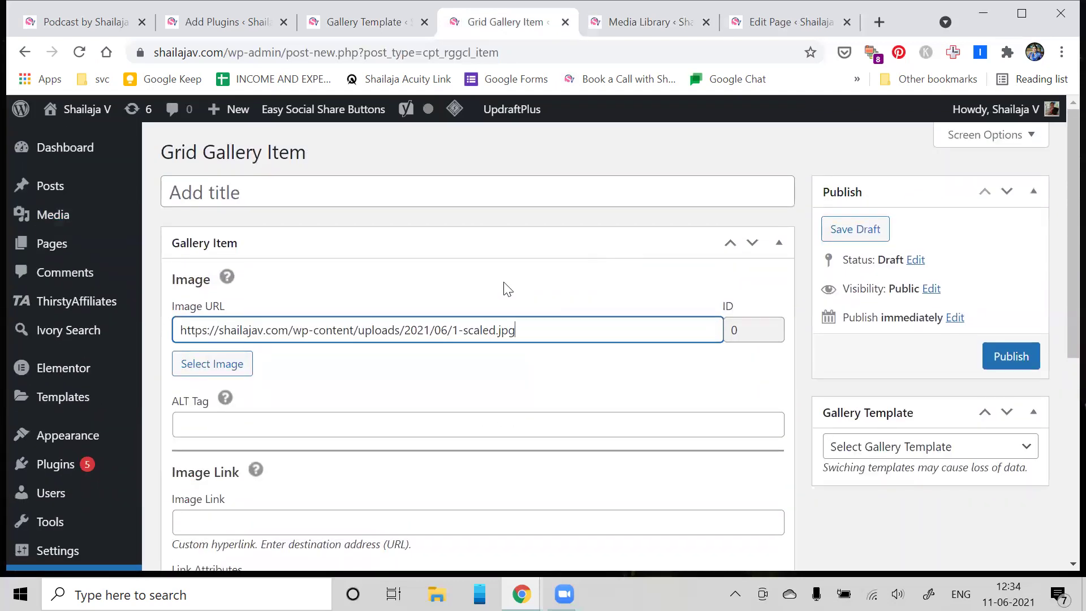
{"action": "left_click", "coordinate": [403, 198]}
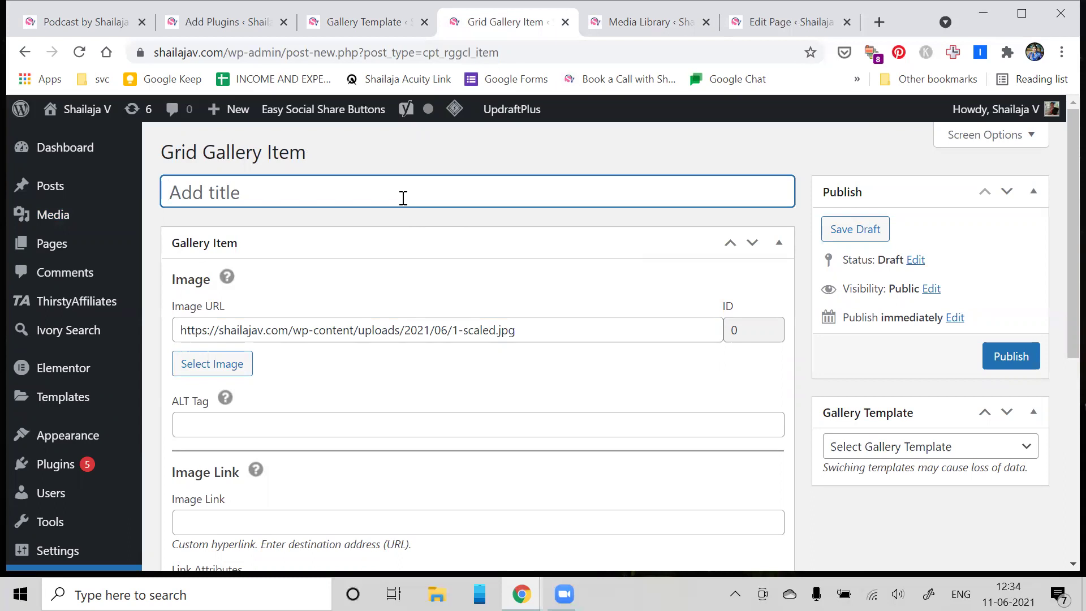
{"action": "type", "text": "Episode 1"}
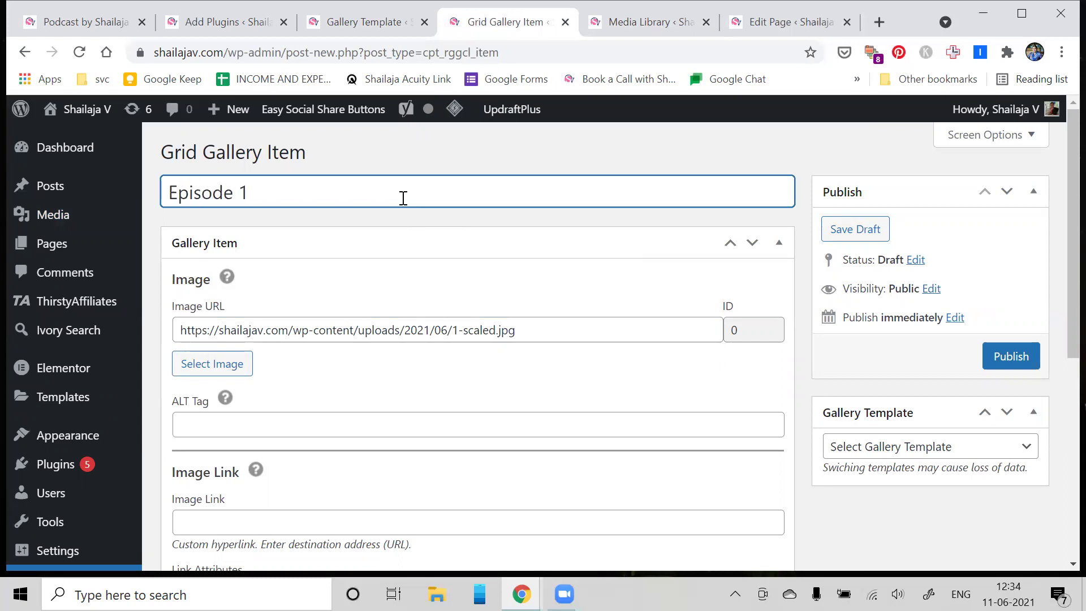
{"action": "scroll", "coordinate": [404, 198], "scroll_direction": "down", "scroll_amount": 2}
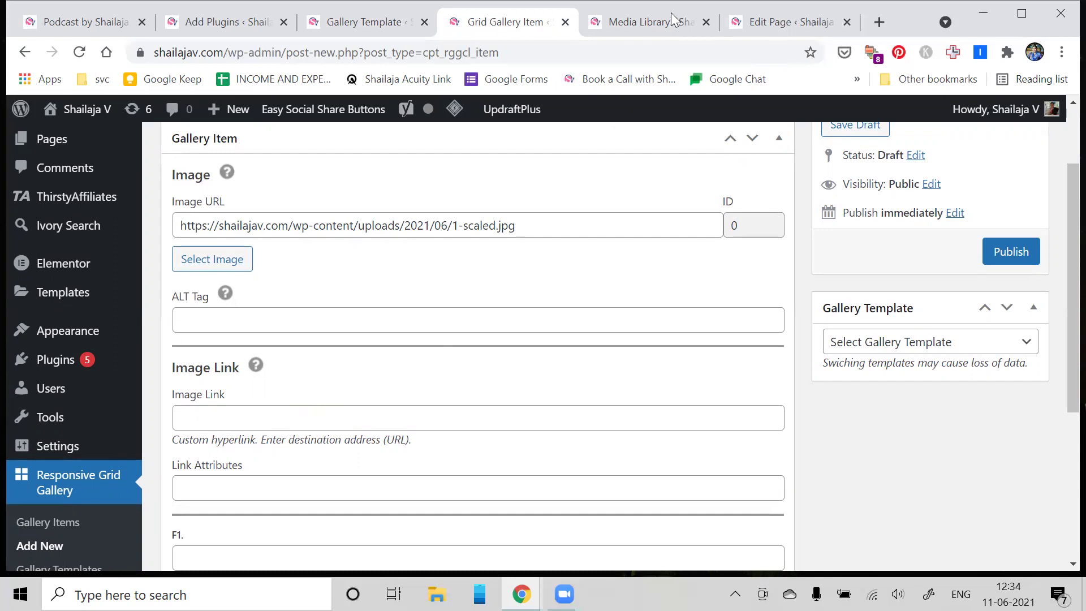
- Paste the Episode 1 anchor.fm episode URL from the podcast page into the item's Image Link field
{"action": "left_click", "coordinate": [101, 28]}
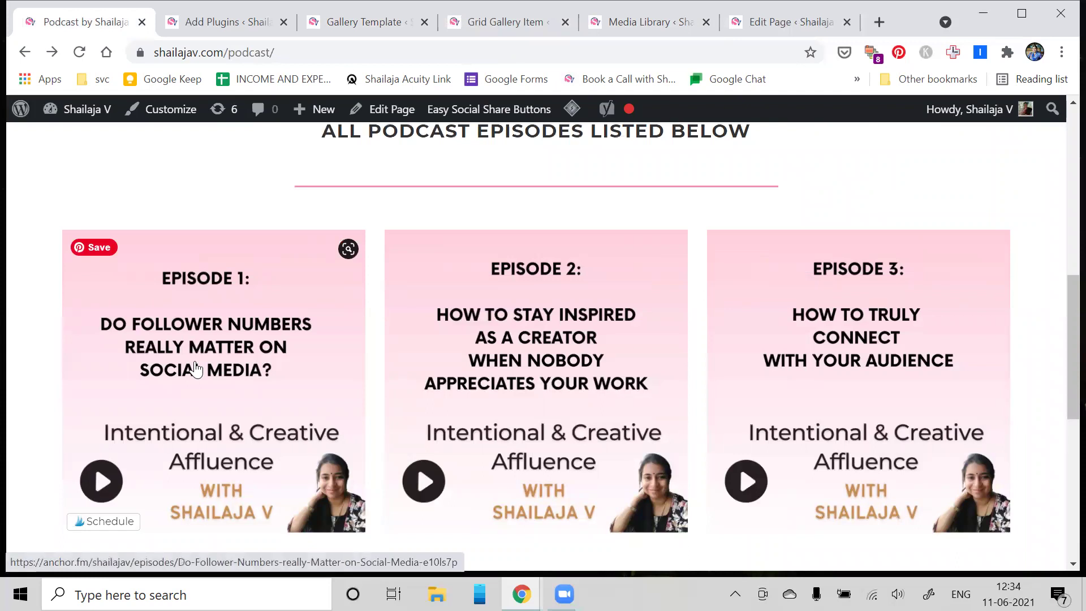
{"action": "left_click", "coordinate": [205, 397]}
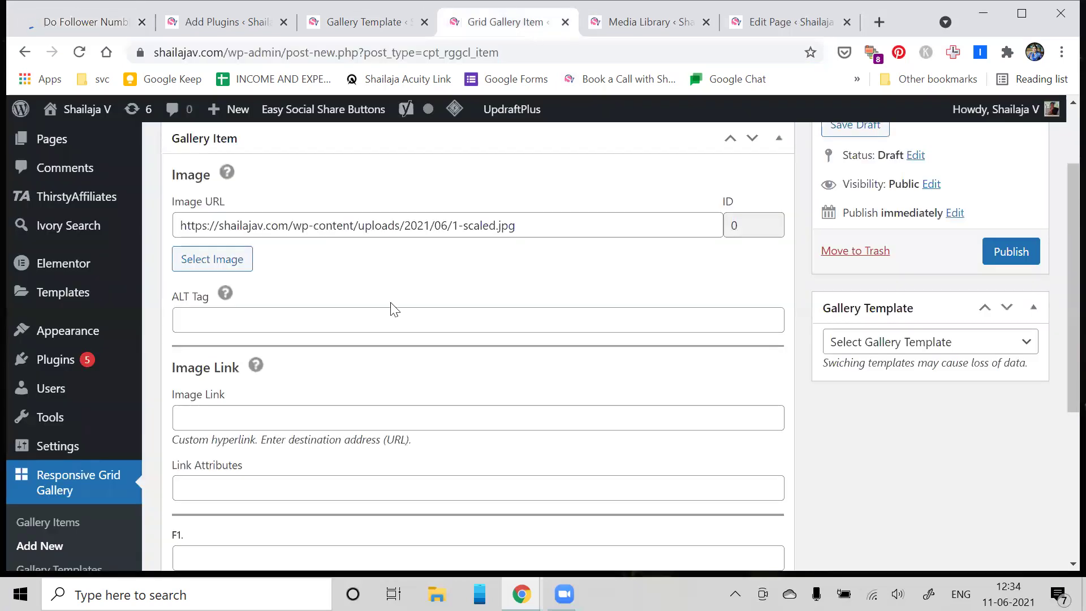
{"action": "left_click", "coordinate": [342, 426]}
{"action": "type", "text": "https://anchor.fm/shailajav/episodes/Do-Follower-Numbers-really-Matter-on-Social-Media-e10ls7p"}
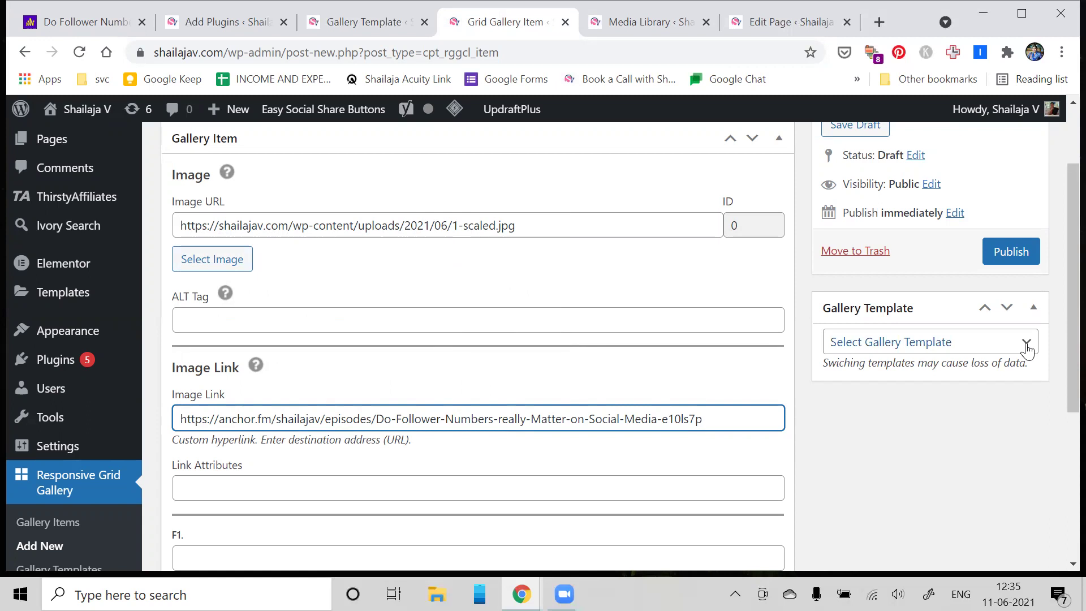
{"action": "left_click", "coordinate": [1027, 350]}
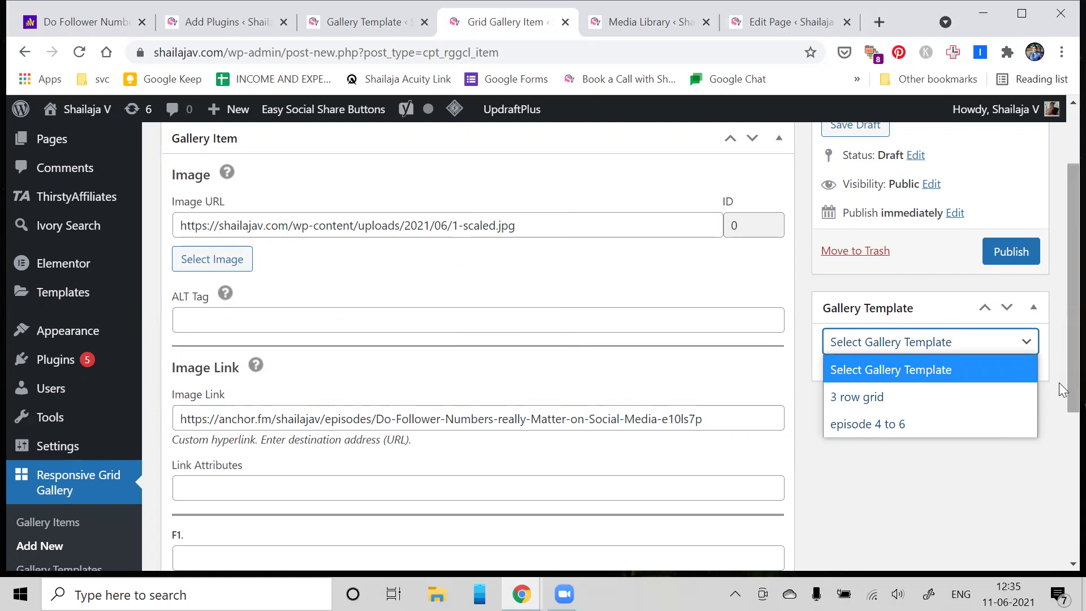
{"action": "scroll", "coordinate": [156, 512], "scroll_direction": "down", "scroll_amount": 4}
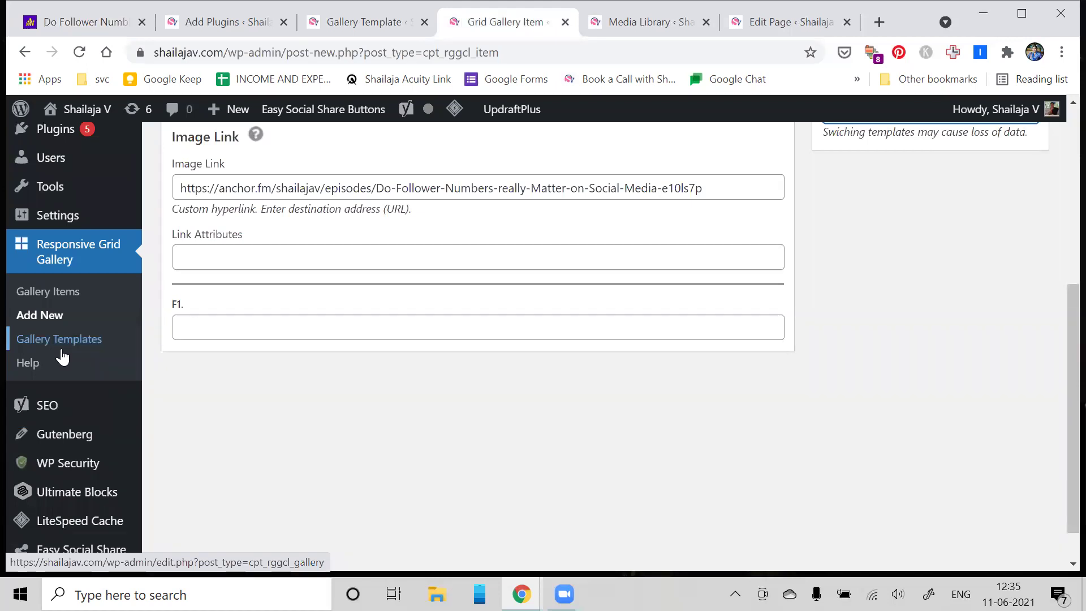
- Leave the unsaved item, open the '3 row grid' template and copy its id 9625 shortcode
{"action": "left_click", "coordinate": [62, 347]}
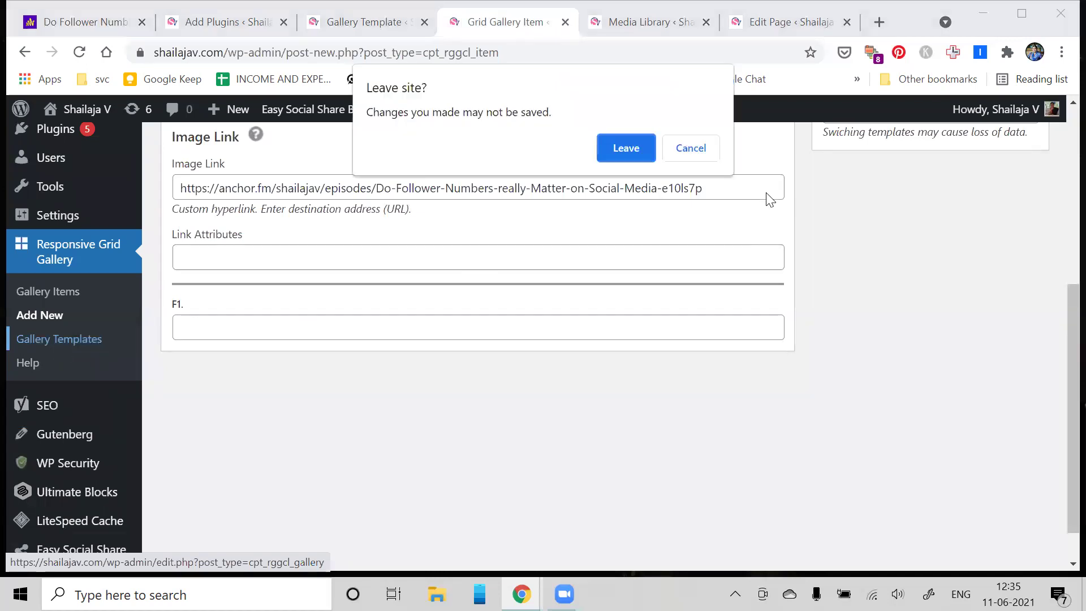
{"action": "left_click", "coordinate": [626, 148]}
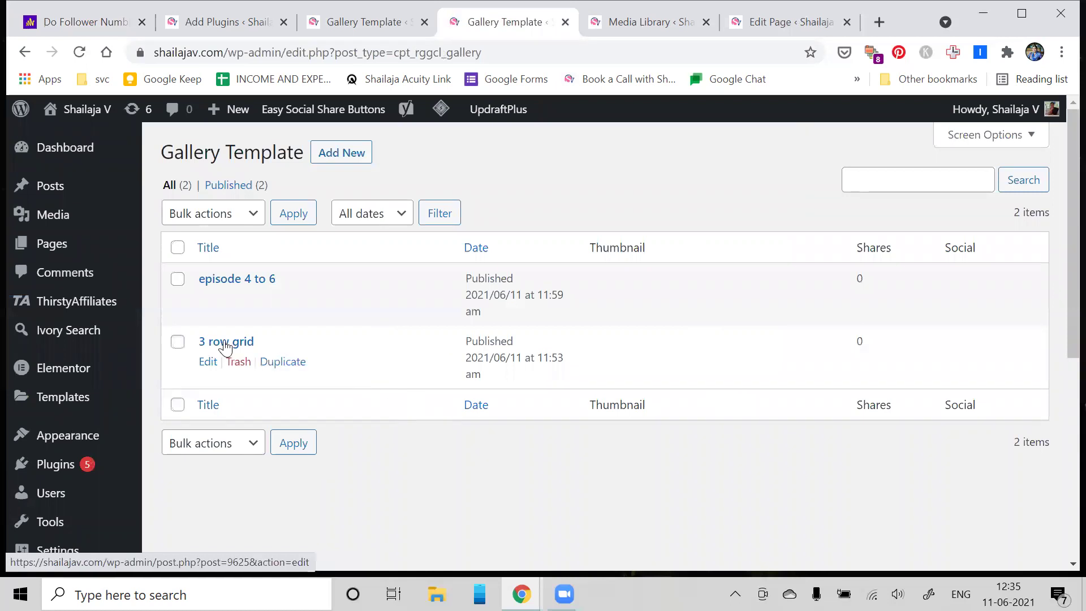
{"action": "left_click", "coordinate": [225, 346]}
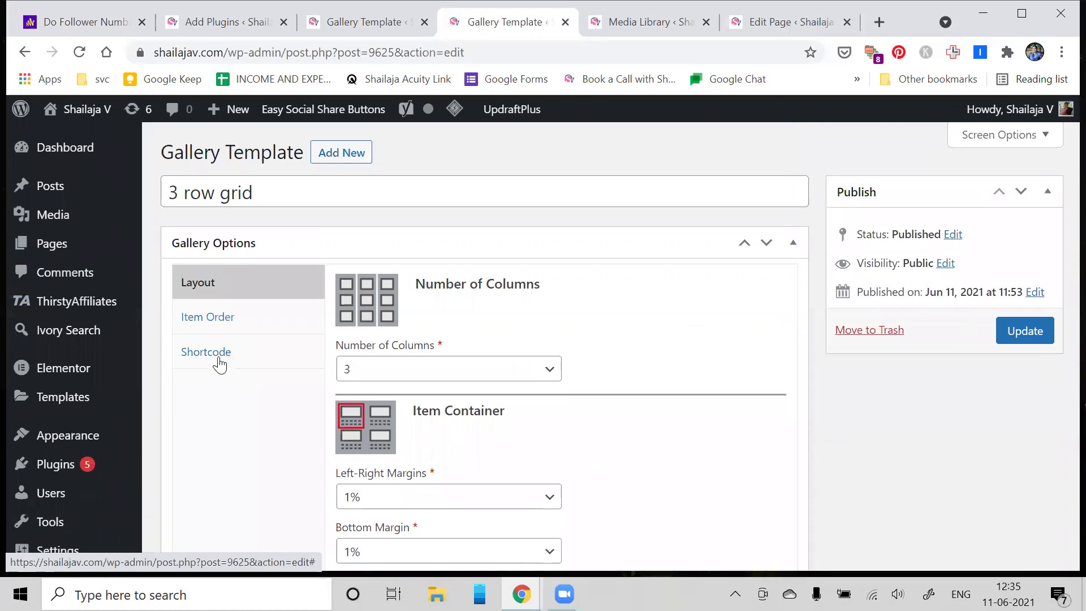
{"action": "left_click", "coordinate": [219, 365]}
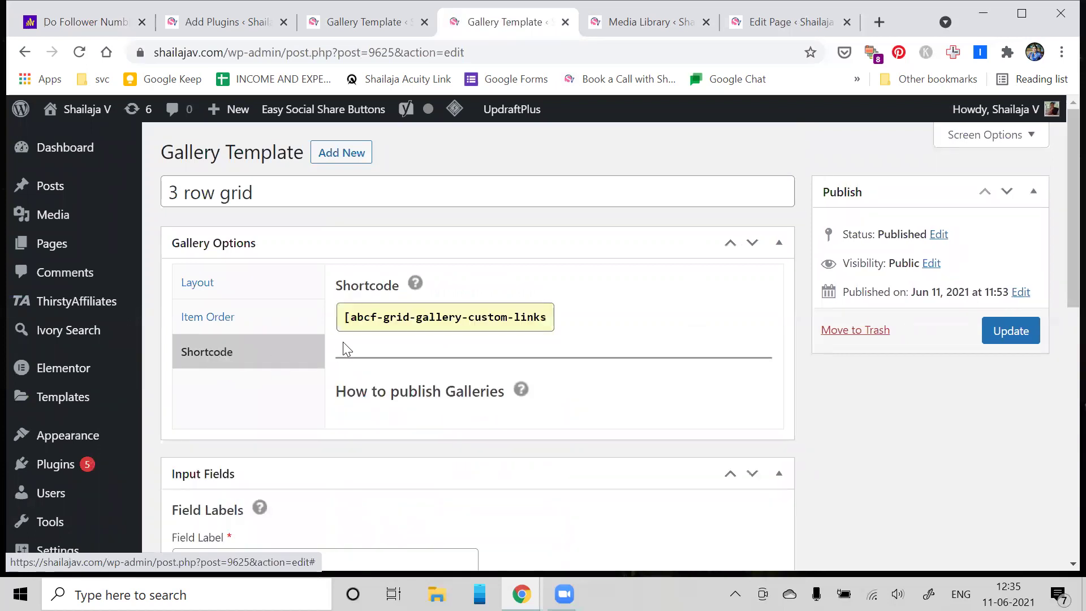
{"action": "left_click_drag", "start_coordinate": [343, 317], "coordinate": [565, 338]}
{"action": "key", "text": "ctrl+c"}
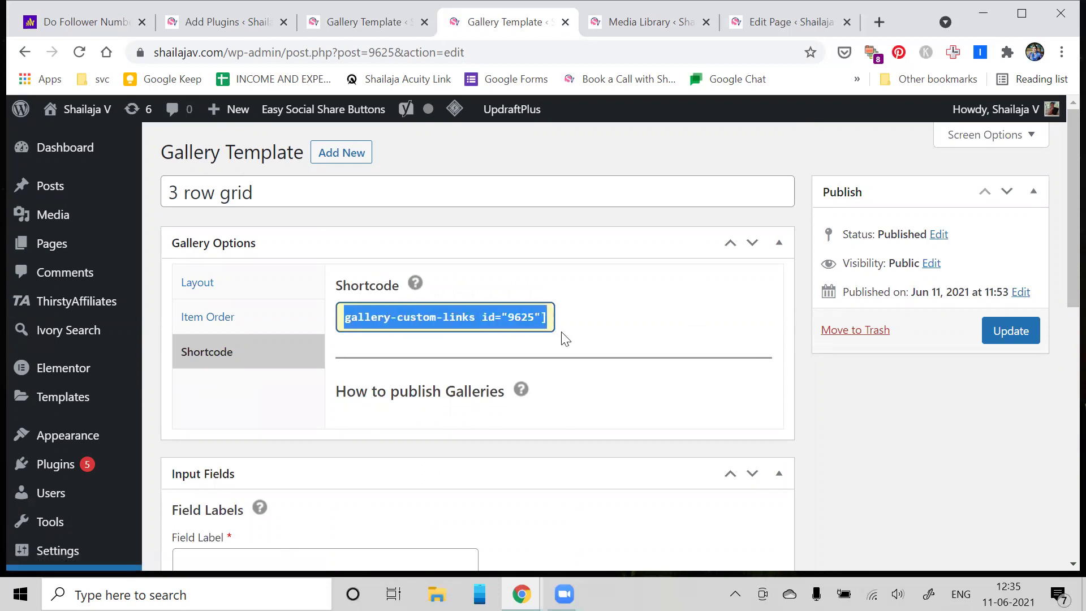
- Append a Shortcode block with [abcf-grid-gallery-custom-links id="9625"] to the podcast page and update it
{"action": "left_click", "coordinate": [786, 22]}
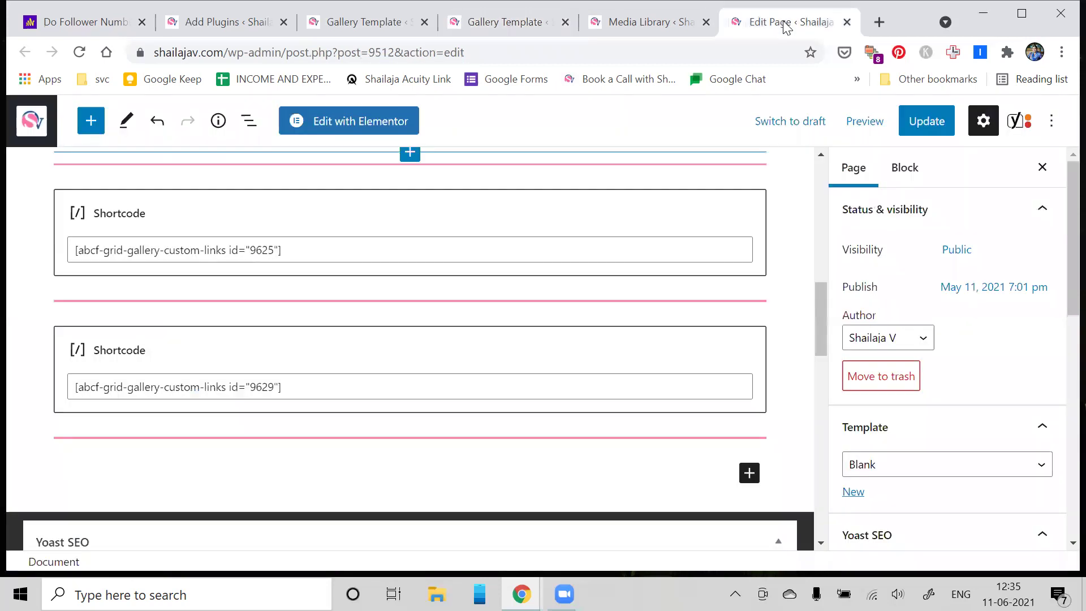
{"action": "left_click_drag", "start_coordinate": [819, 305], "coordinate": [819, 281]}
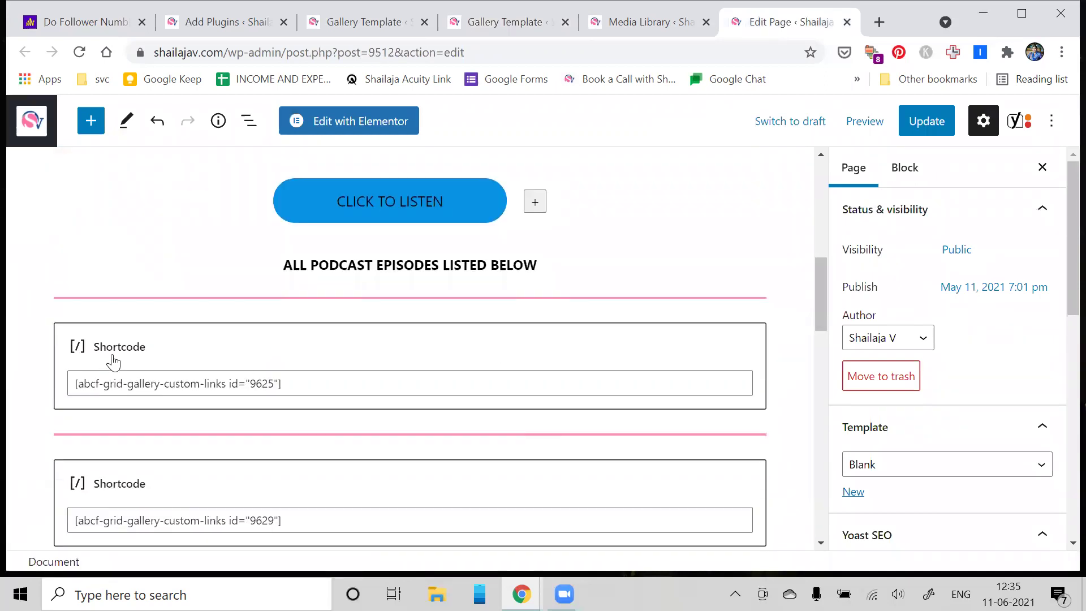
{"action": "left_click_drag", "start_coordinate": [821, 331], "coordinate": [821, 376]}
{"action": "scroll", "coordinate": [818, 370], "scroll_direction": "up", "scroll_amount": 2}
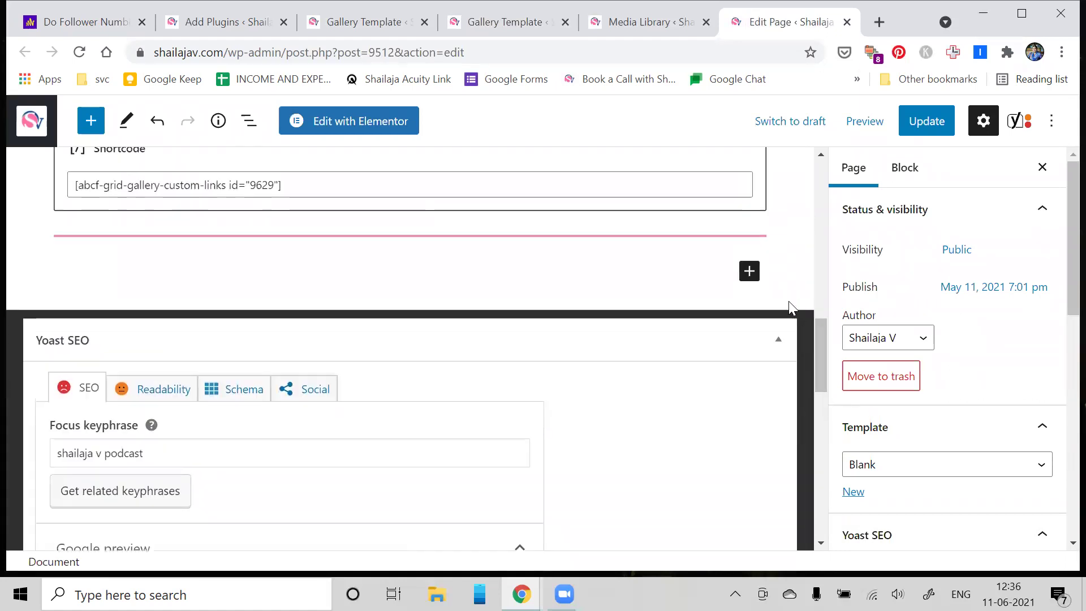
{"action": "left_click", "coordinate": [749, 270]}
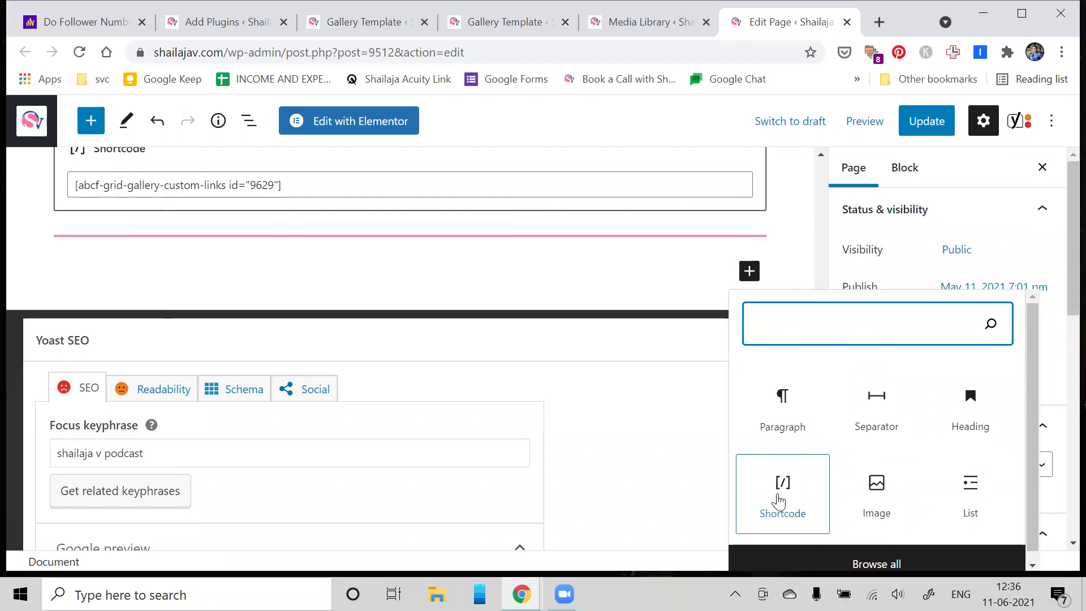
{"action": "left_click", "coordinate": [779, 501]}
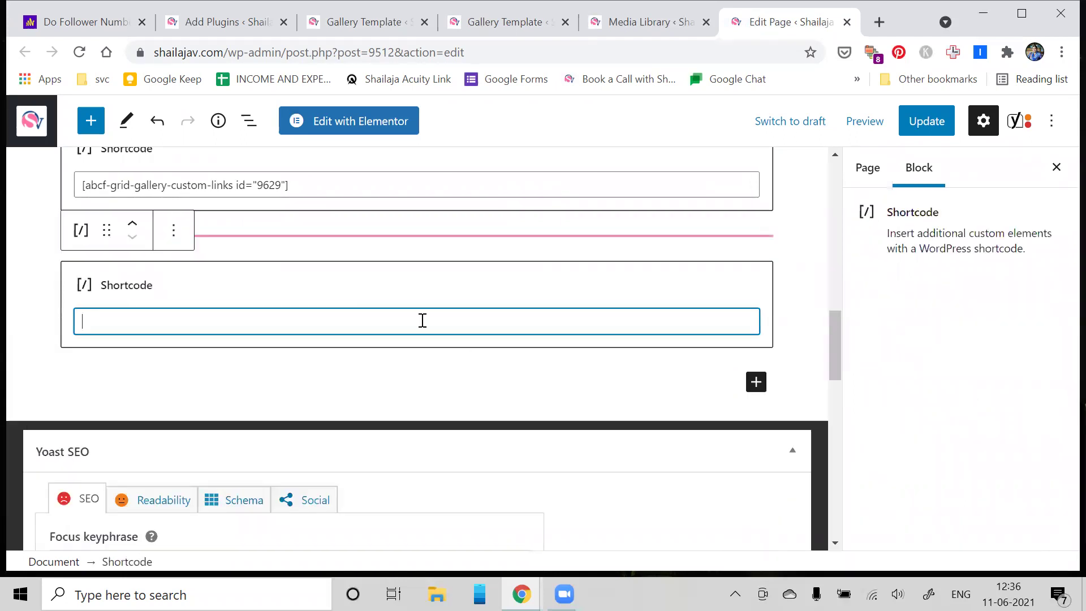
{"action": "key", "text": "ctrl+v"}
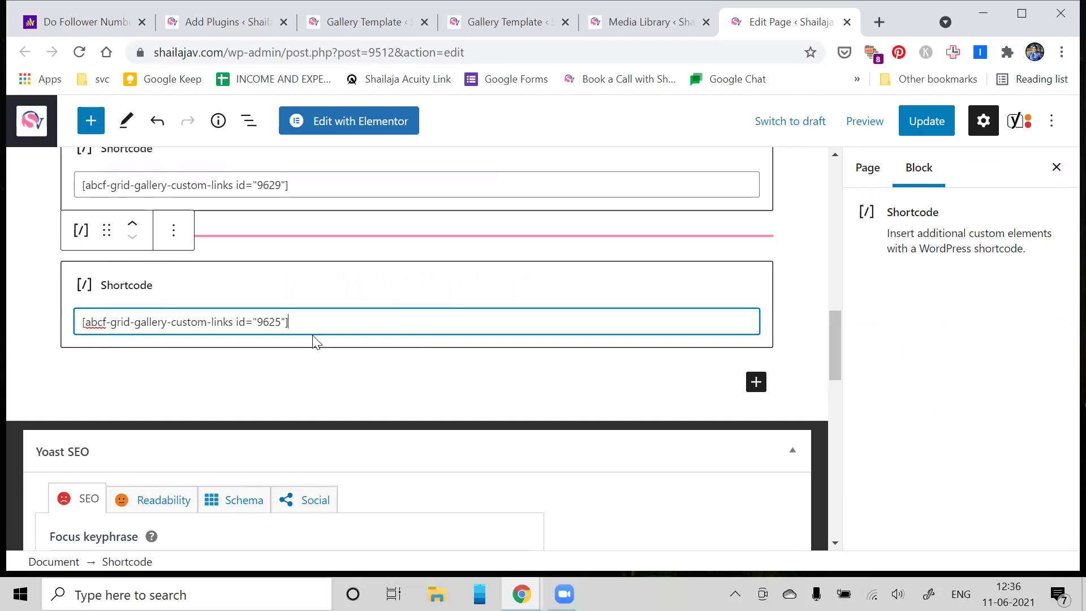
{"action": "left_click", "coordinate": [914, 124]}
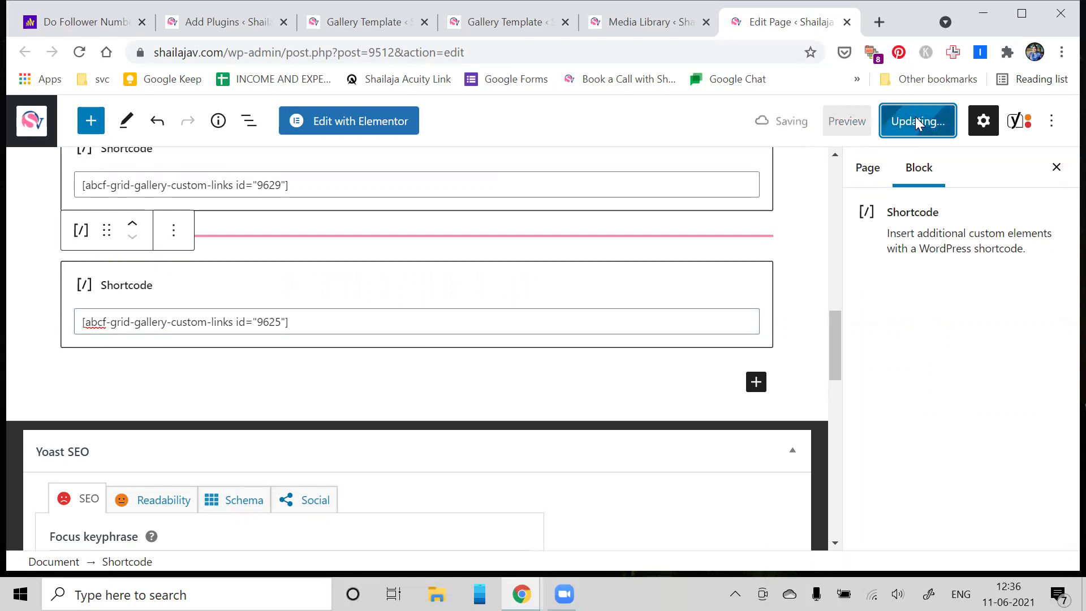
- View the live podcast page and check the new Episode 1–3 grid below Episodes 4–6
{"action": "left_click", "coordinate": [168, 520]}
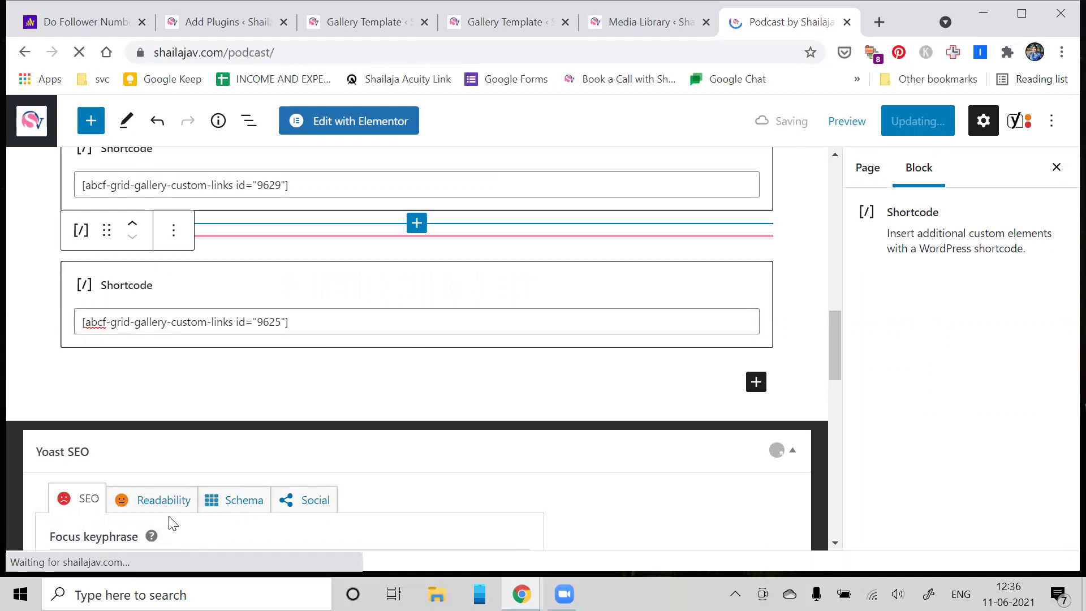
{"action": "scroll", "coordinate": [173, 523], "scroll_direction": "down", "scroll_amount": 10}
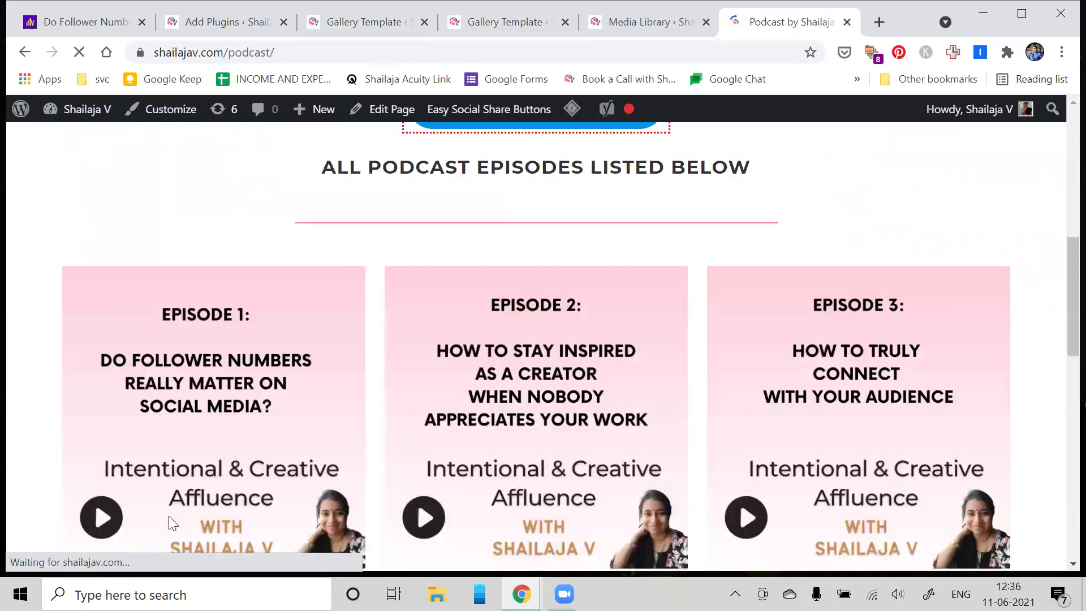
{"action": "scroll", "coordinate": [113, 510], "scroll_direction": "down", "scroll_amount": 2}
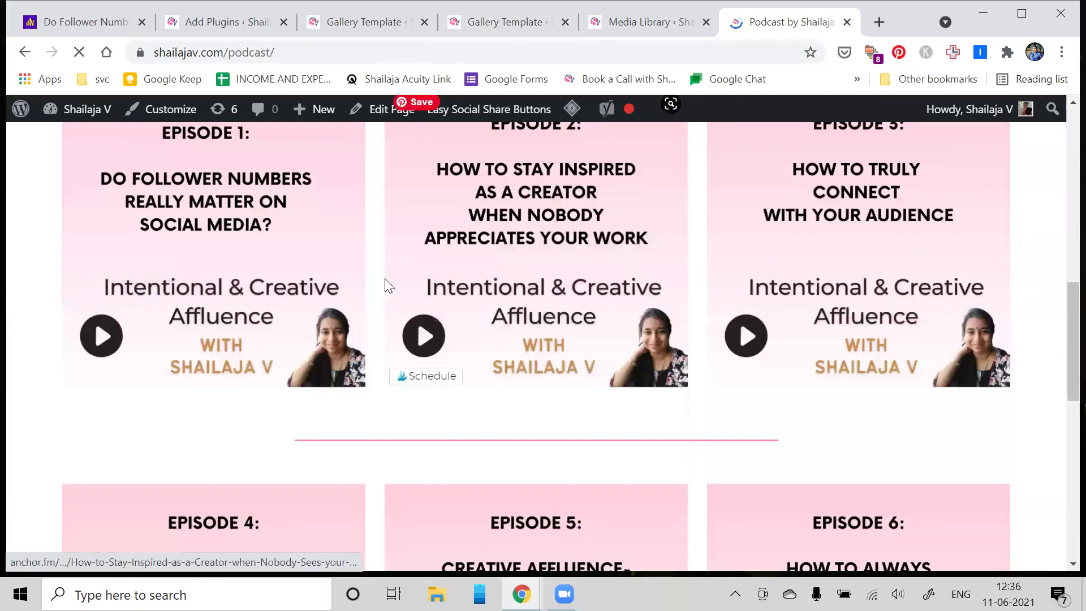
{"action": "scroll", "coordinate": [885, 247], "scroll_direction": "down", "scroll_amount": 3}
{"action": "scroll", "coordinate": [303, 395], "scroll_direction": "down", "scroll_amount": 2}
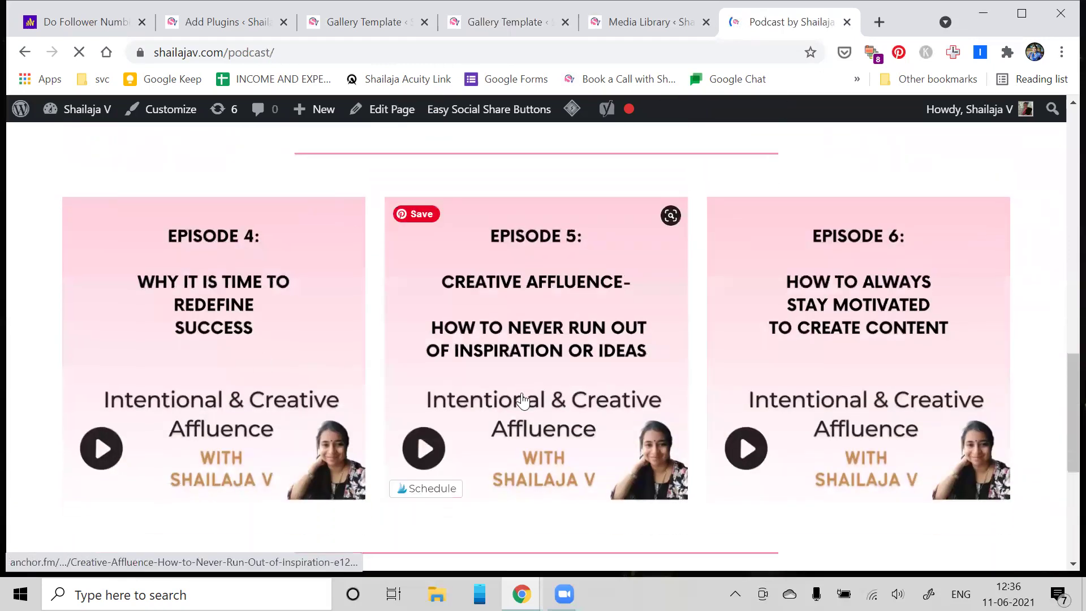
{"action": "scroll", "coordinate": [521, 400], "scroll_direction": "down", "scroll_amount": 5}
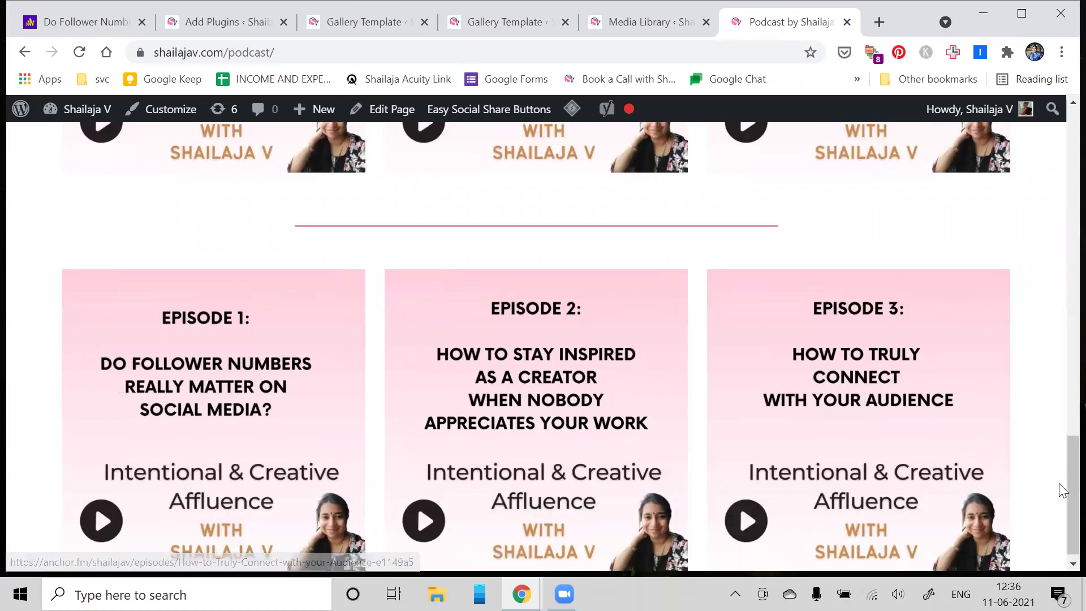
{"action": "left_click_drag", "start_coordinate": [1058, 484], "coordinate": [1062, 435]}
{"action": "scroll", "coordinate": [1061, 430], "scroll_direction": "up", "scroll_amount": 2}
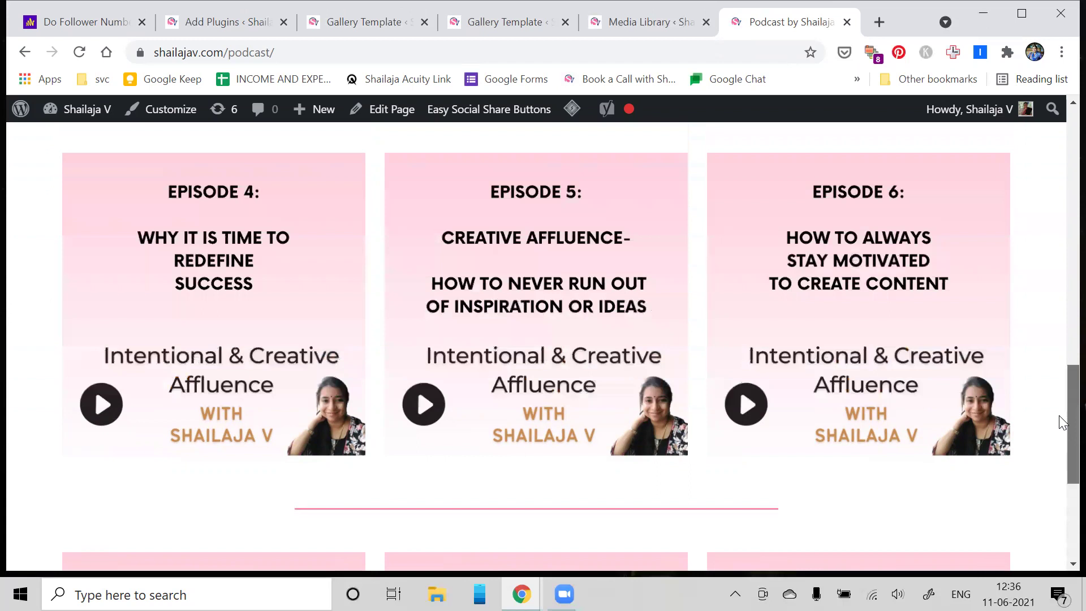